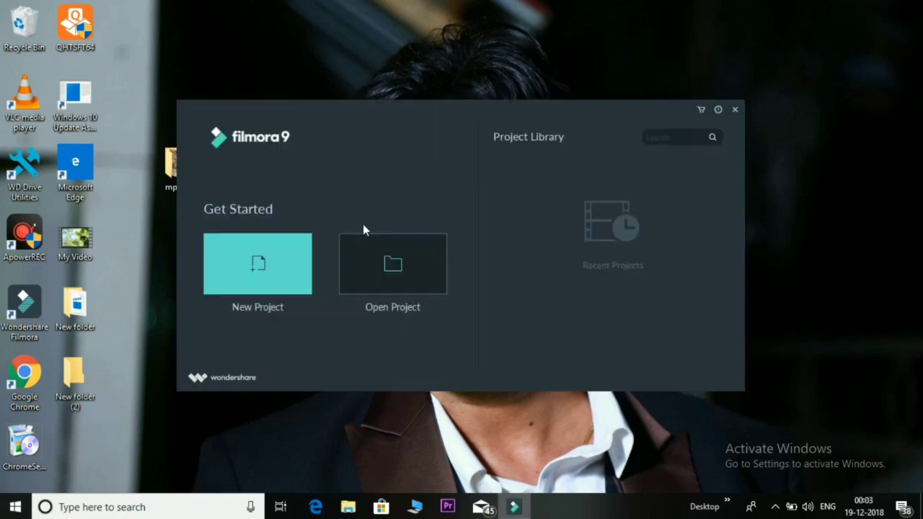
- Create a new project and import MVI_7054, My Video, My Video1 and VID_20181218_154214 from the mpow folder
left_click(259, 262)
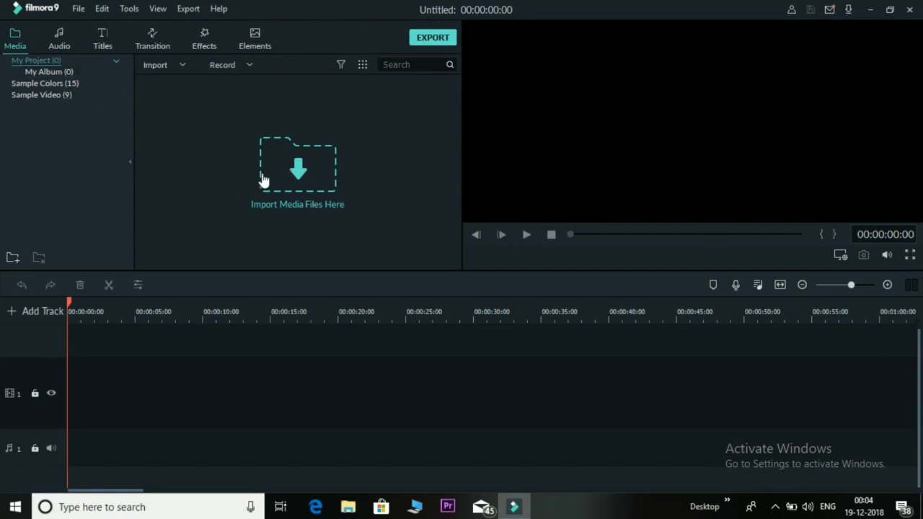
left_click(289, 176)
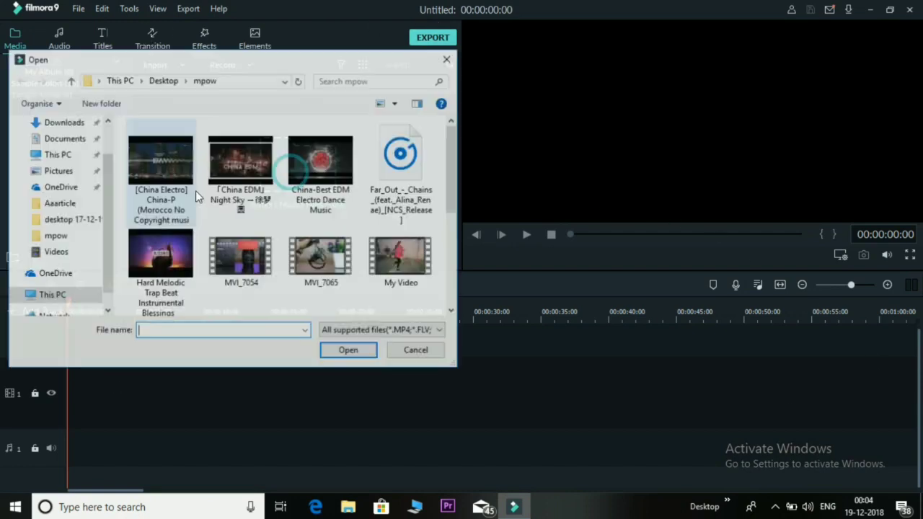
scroll(270, 204, "down", 1)
scroll(270, 205, "down", 1)
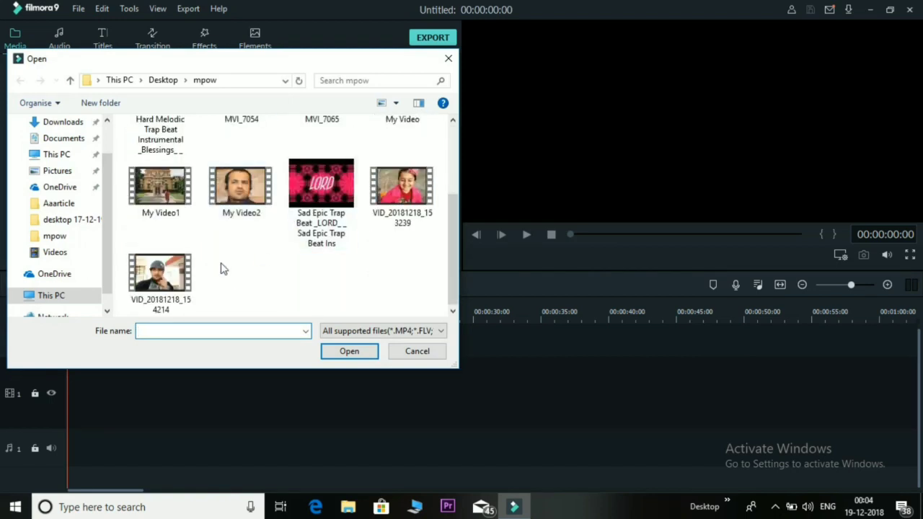
left_click(156, 280)
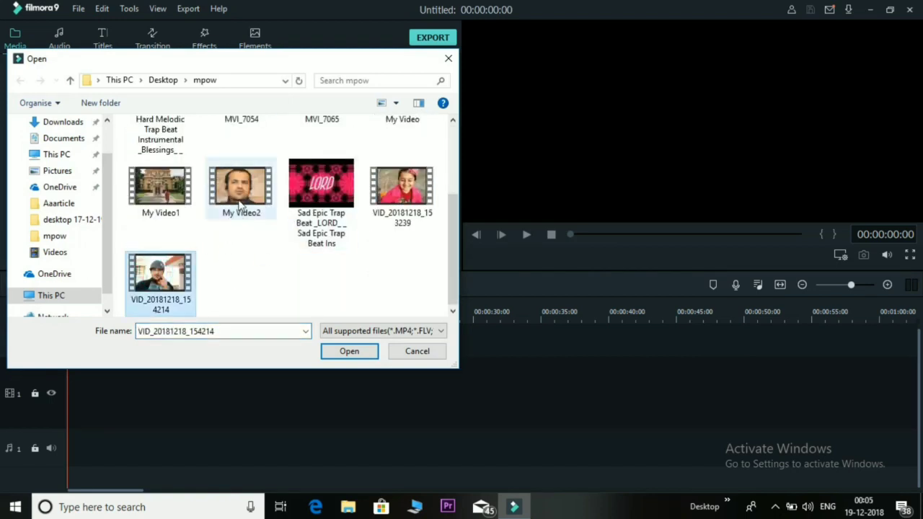
left_click(171, 202, "ctrl")
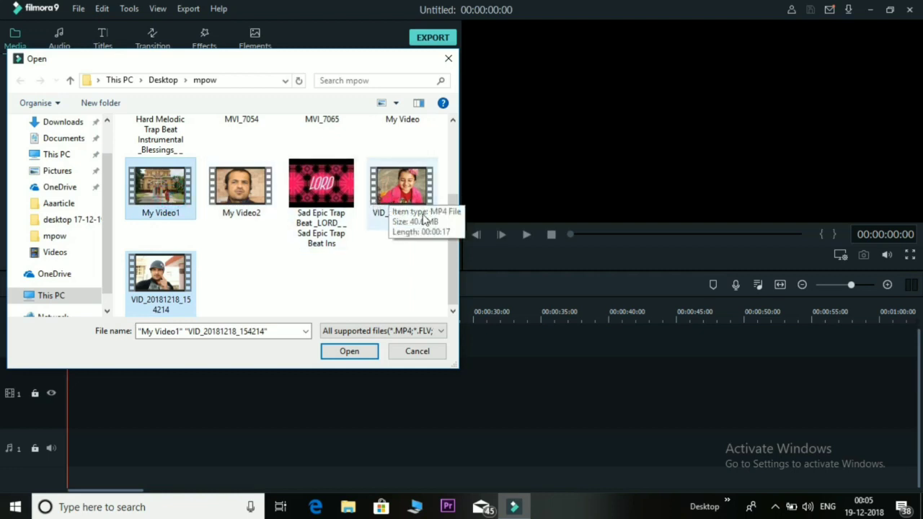
scroll(457, 212, "up", 2)
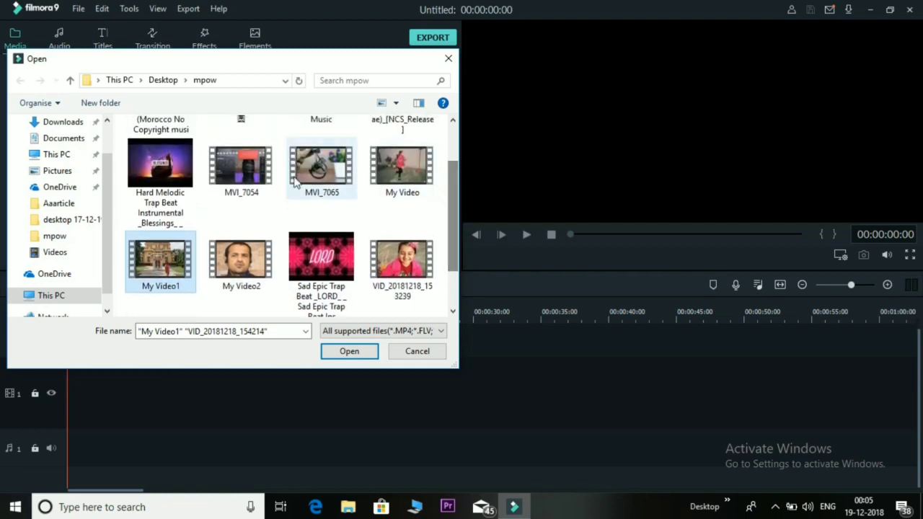
left_click(399, 176, "ctrl")
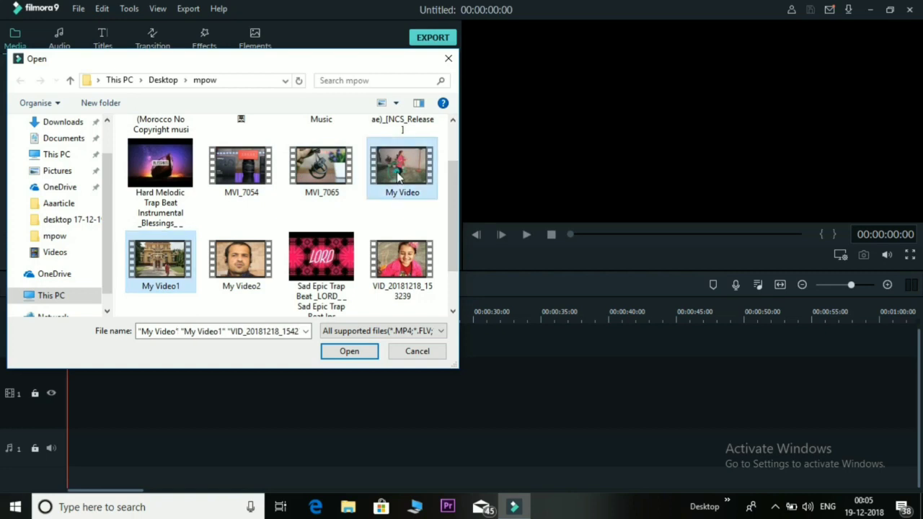
left_click(248, 180, "ctrl")
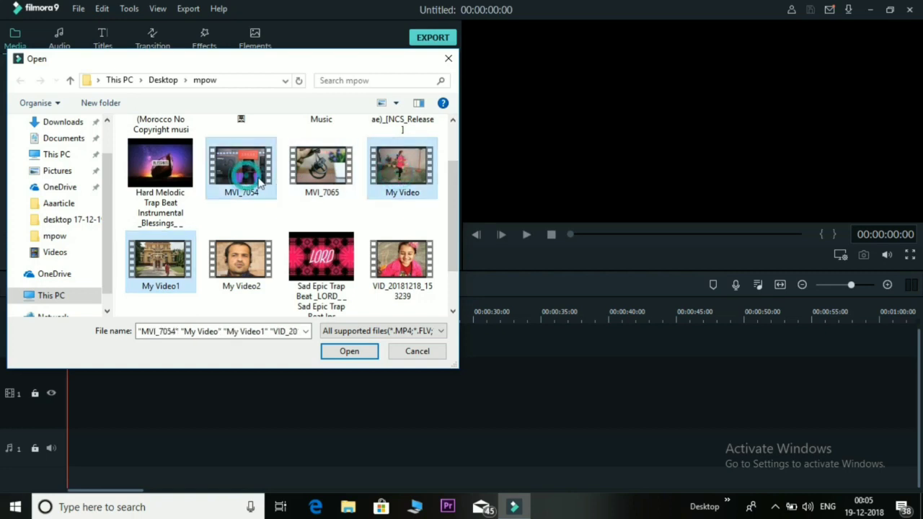
left_click(350, 351)
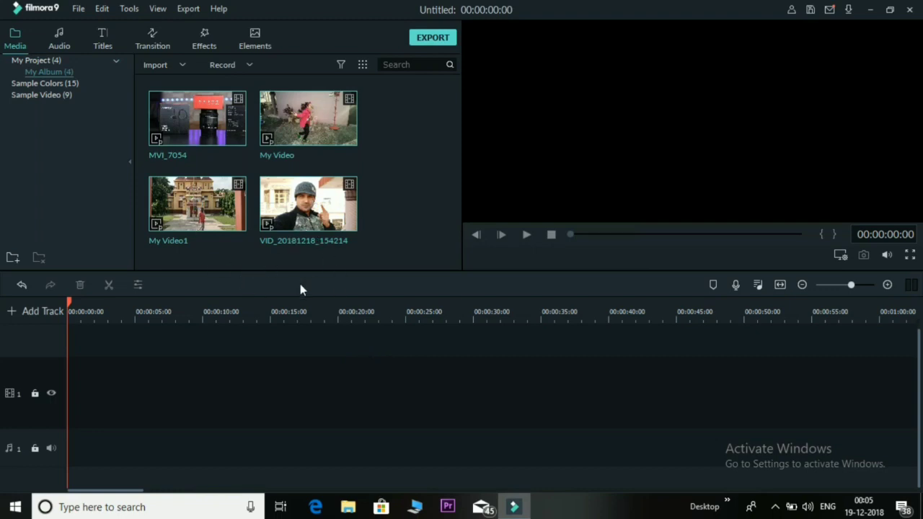
- Add VID_20181218_154214 to the first video track and fit the timeline to the clip's length
left_click(308, 206)
left_click(453, 267)
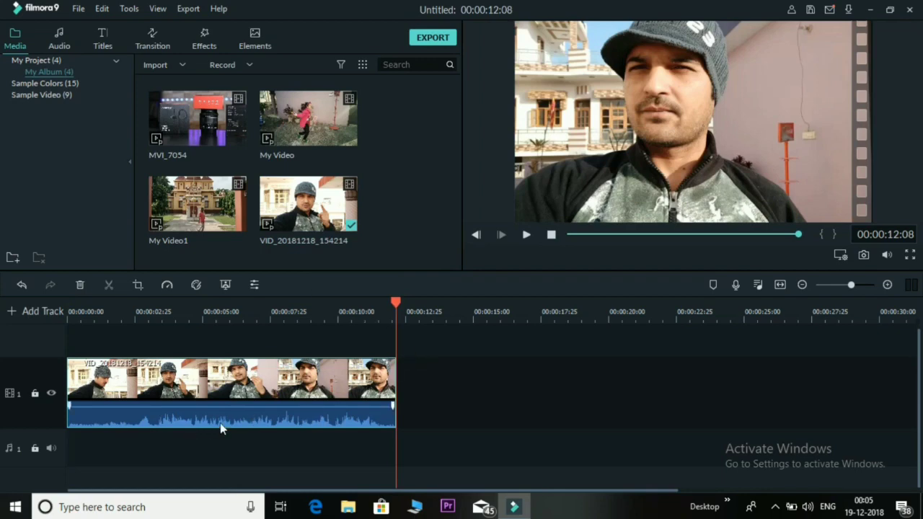
left_click(781, 284)
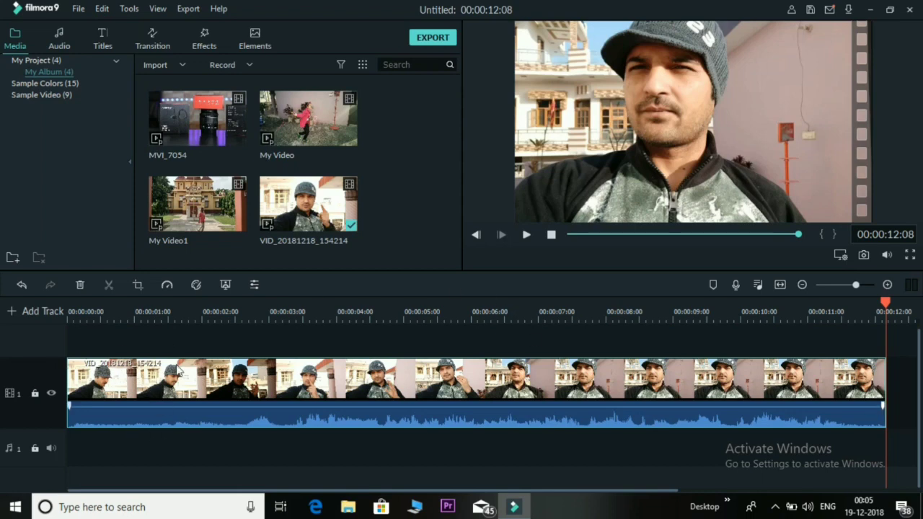
- Preview VID_20181218_154214 and step frame by frame to place the playhead at 00:00:03:05
left_click(526, 236)
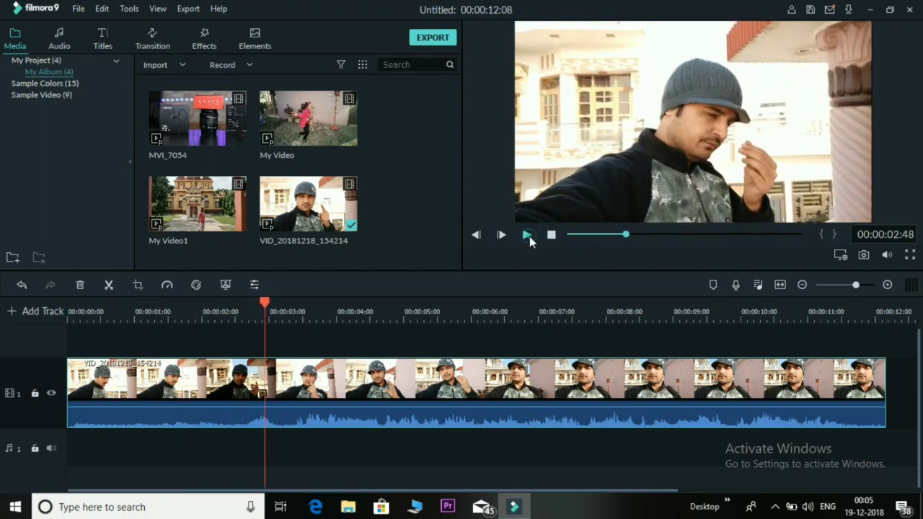
left_click(529, 237)
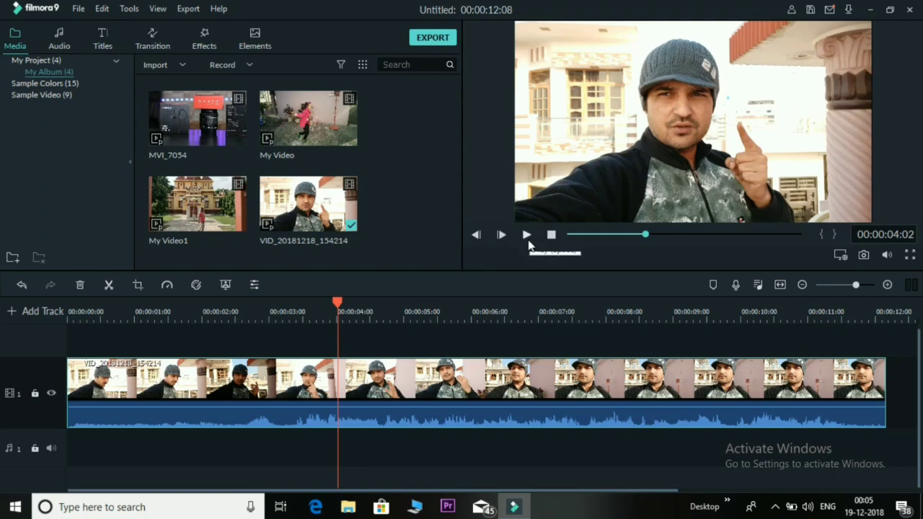
left_click(527, 235)
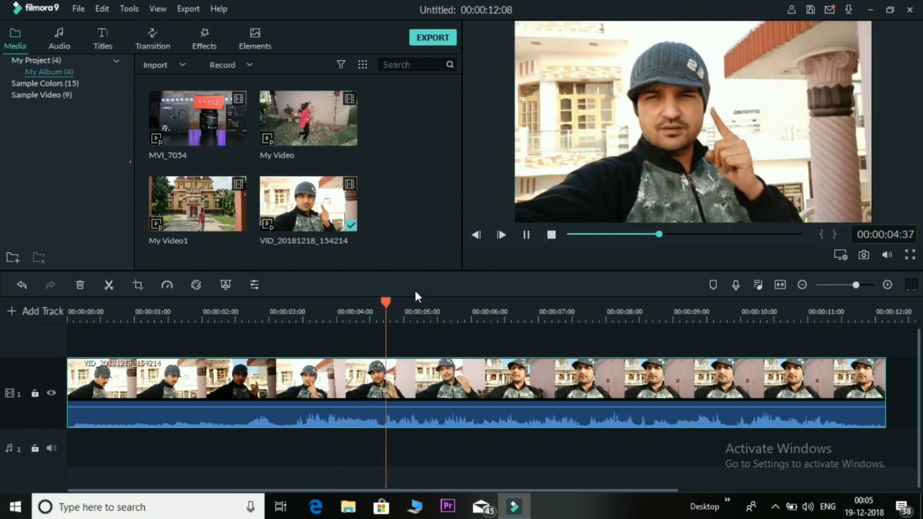
left_click(527, 238)
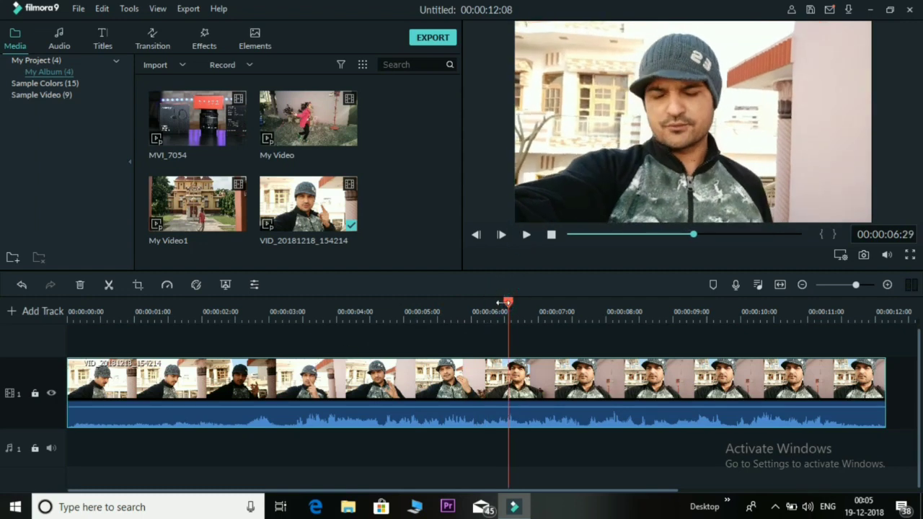
left_click_drag(508, 302, 191, 313)
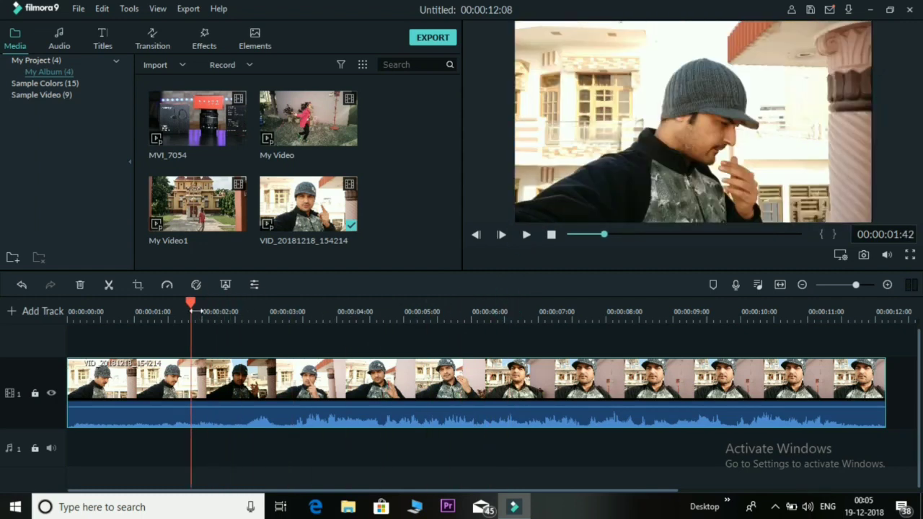
left_click(502, 235)
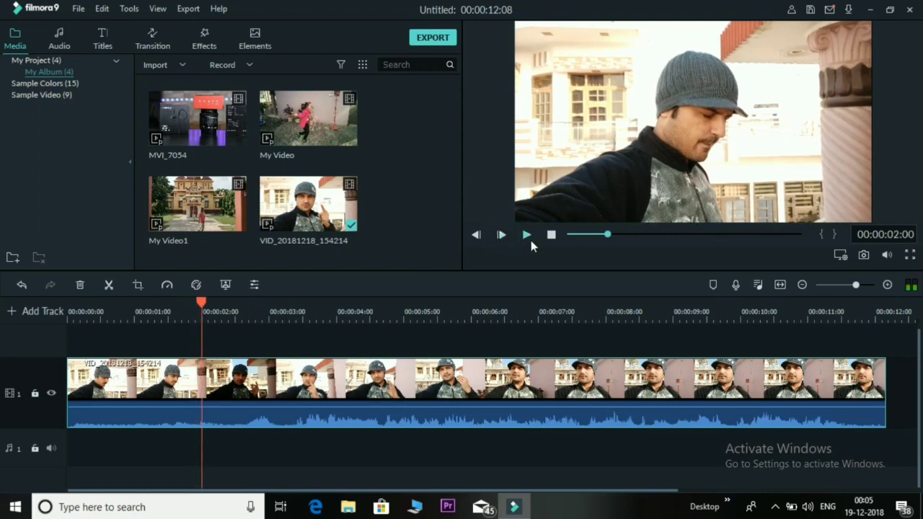
left_click(530, 238)
left_click(503, 238)
left_click(502, 235)
left_click(502, 235)
left_click(502, 235)
left_click(502, 235)
left_click(502, 235)
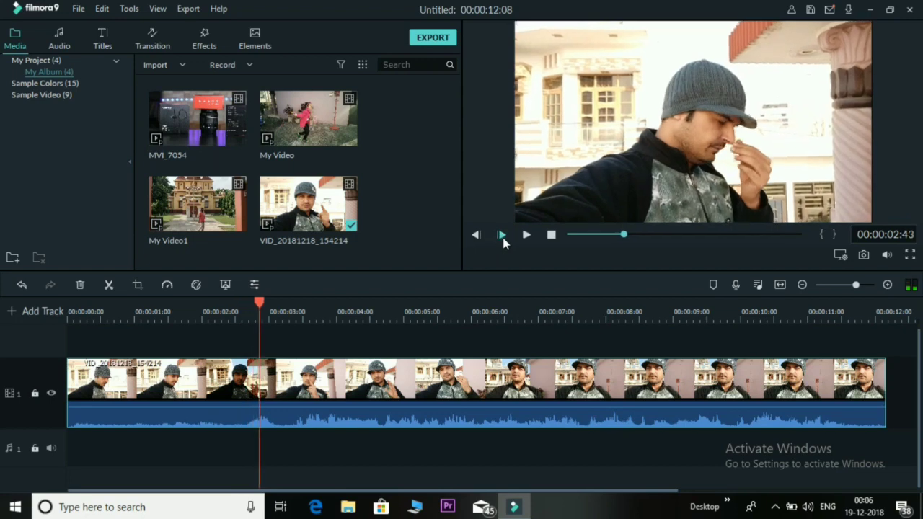
left_click(502, 235)
left_click(502, 235)
left_click(502, 235)
left_click(502, 235)
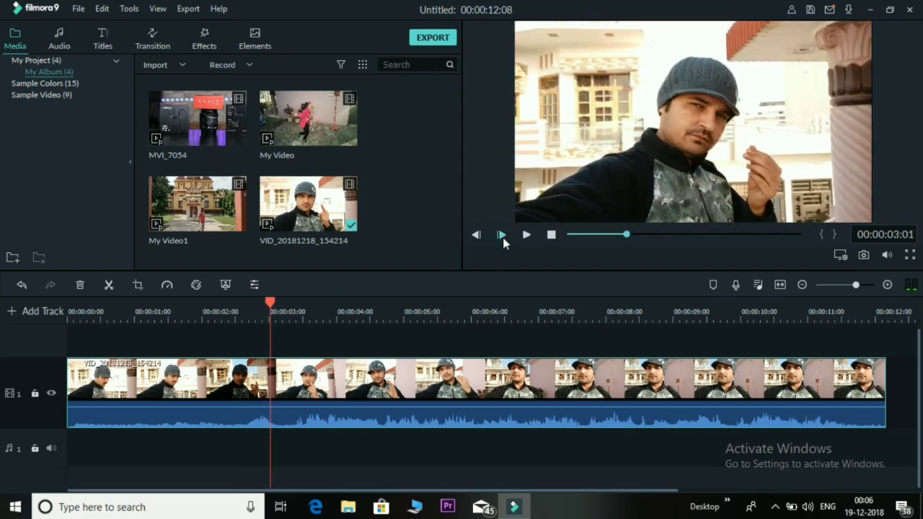
left_click(502, 235)
left_click(502, 236)
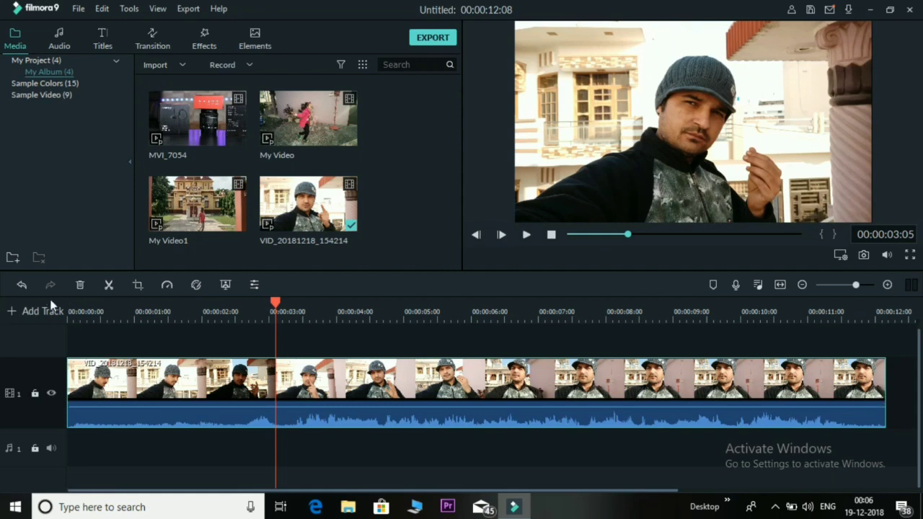
- Cut off the part of VID_20181218_154214 before the playhead and shift the remaining clip to the start of the track
left_click(106, 286)
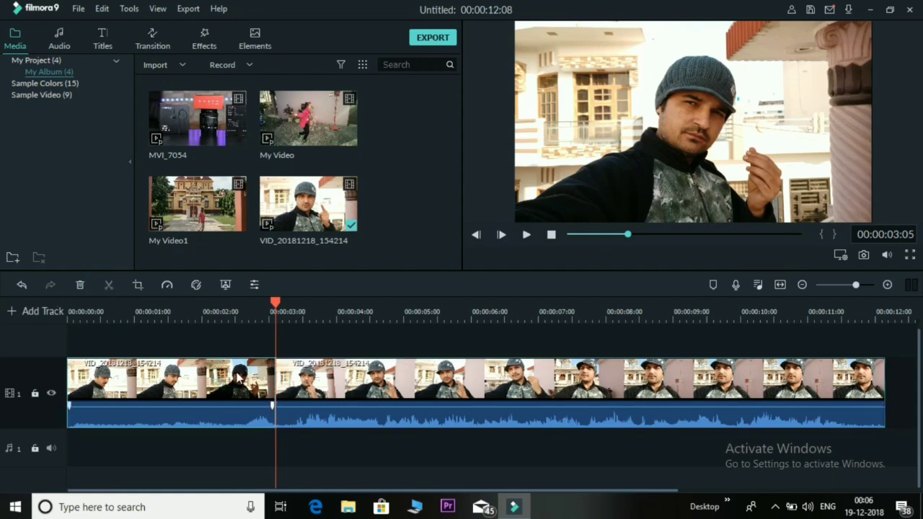
left_click(127, 381)
left_click(79, 285)
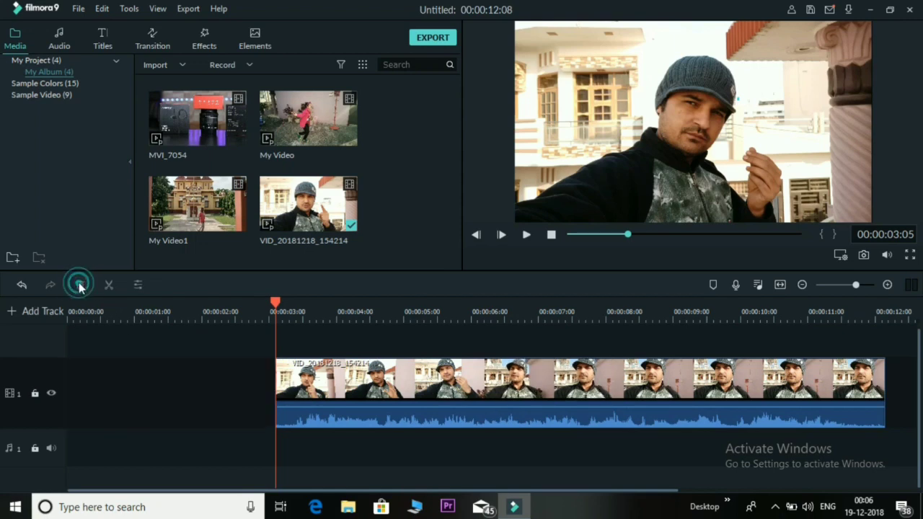
left_click_drag(456, 387, 243, 384)
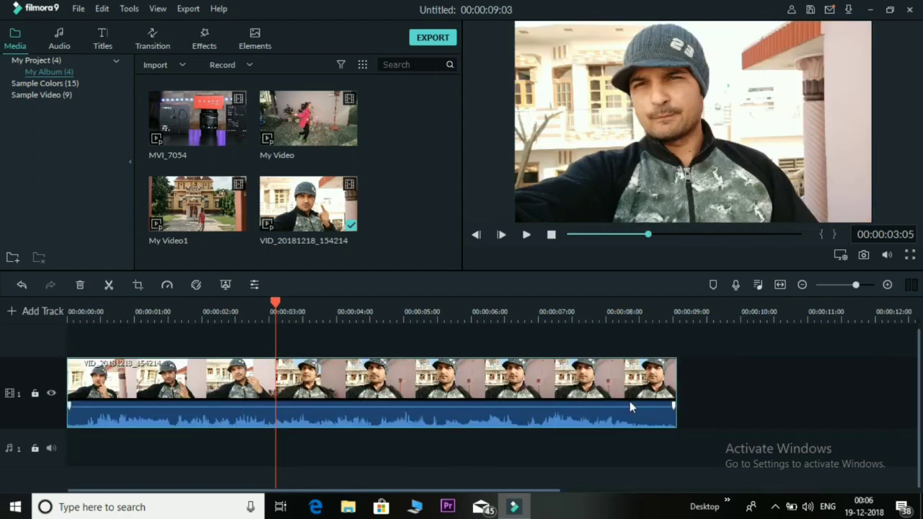
- Split the VID_20181218_154214 clip at 00:00:06:35 and delete everything after the cut
left_click(527, 234)
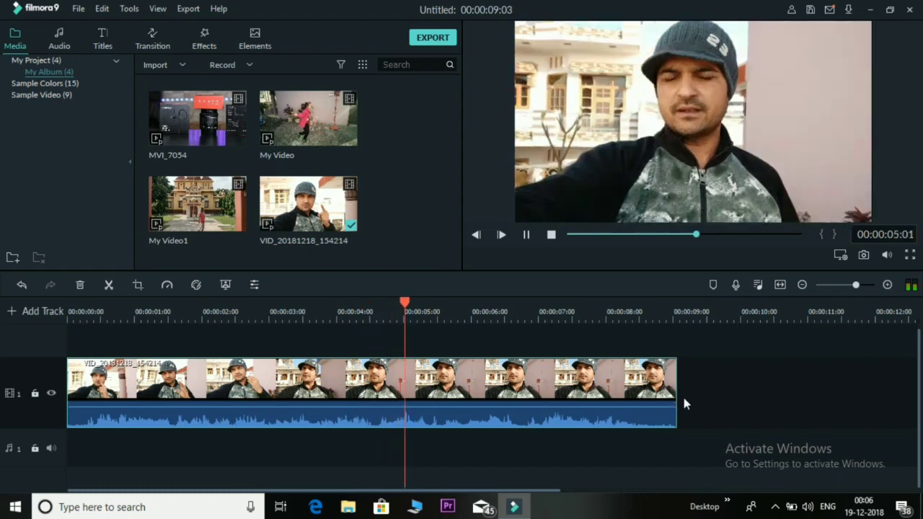
left_click(502, 235)
left_click(502, 236)
left_click(502, 235)
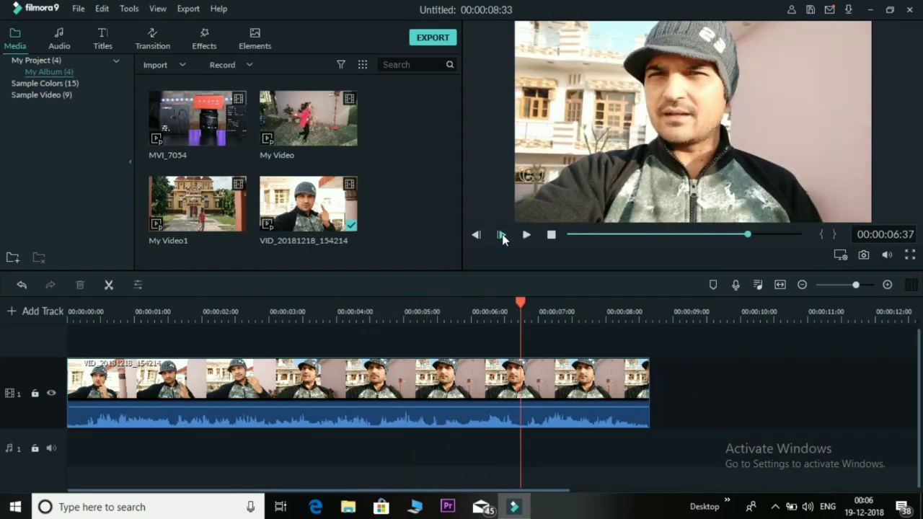
left_click(502, 235)
left_click(502, 235)
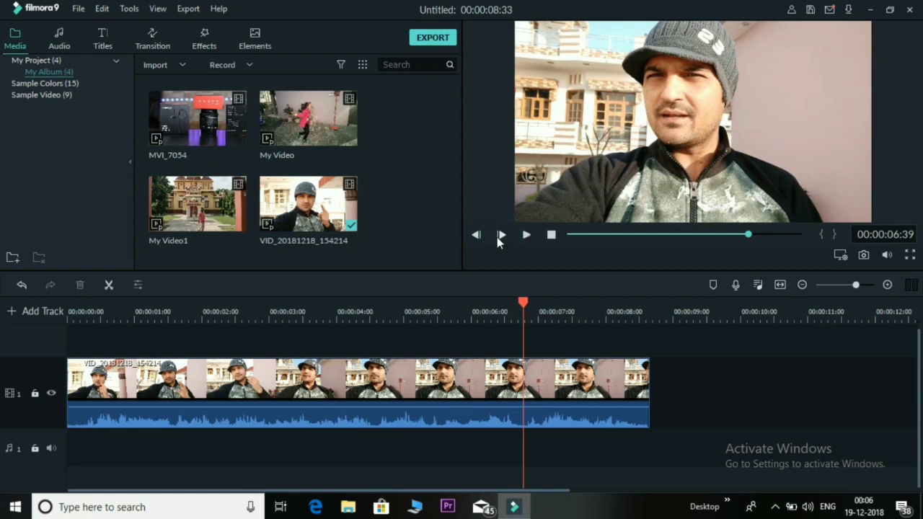
left_click(476, 235)
left_click(476, 235)
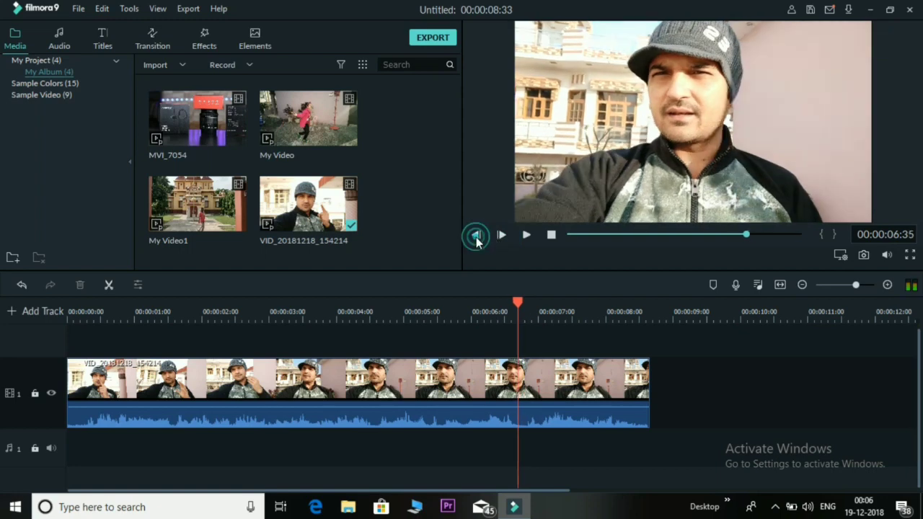
left_click(109, 287)
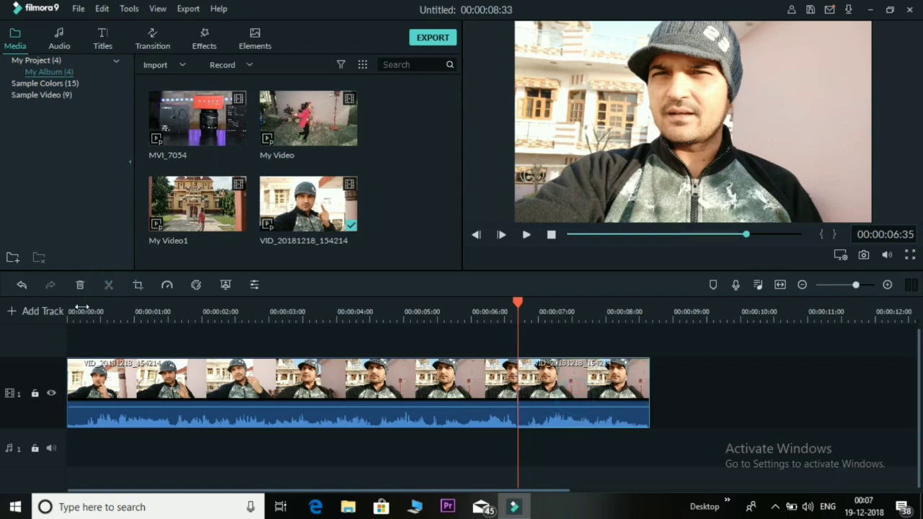
left_click(80, 284)
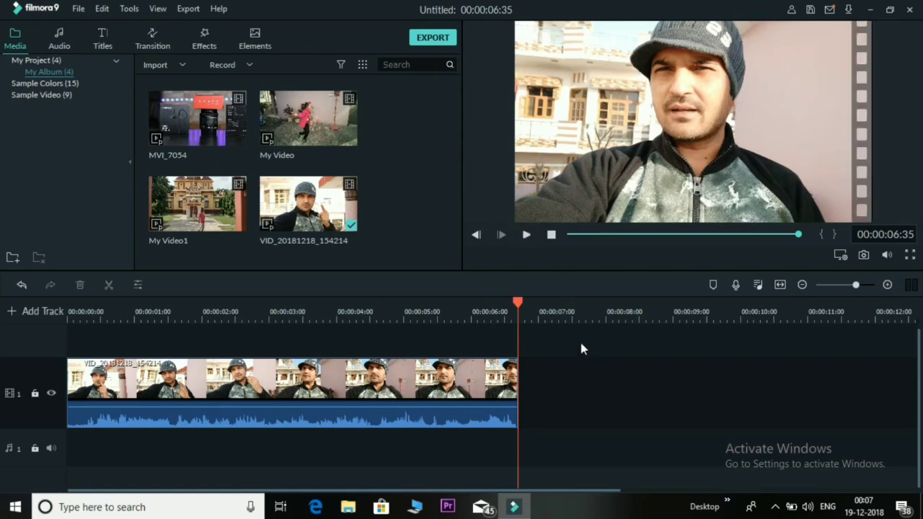
- Add My Video to the track directly after the trimmed clip and fit the whole timeline in view
mouse_move(311, 126)
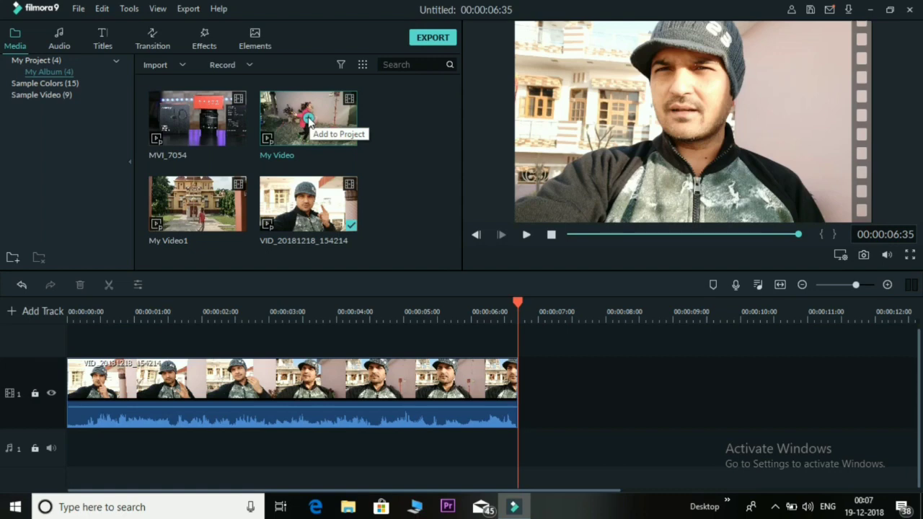
left_click(309, 119)
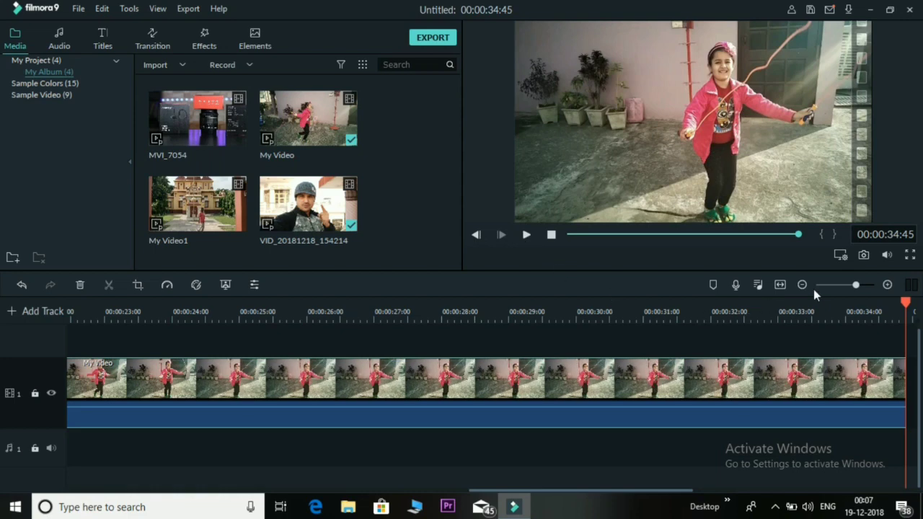
left_click(780, 285)
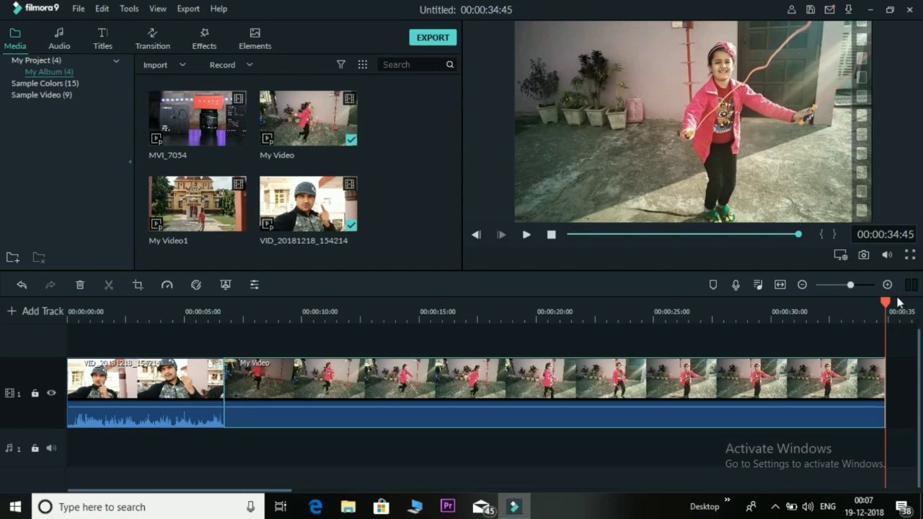
- Play the My Video clip from its start at 00:00:06:36 and pause at about 00:00:11:26
left_click_drag(885, 306, 226, 376)
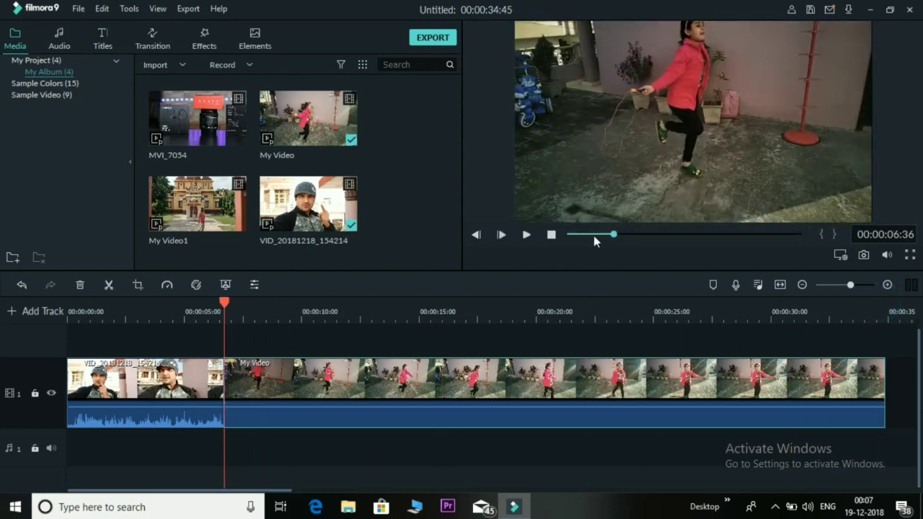
left_click(528, 234)
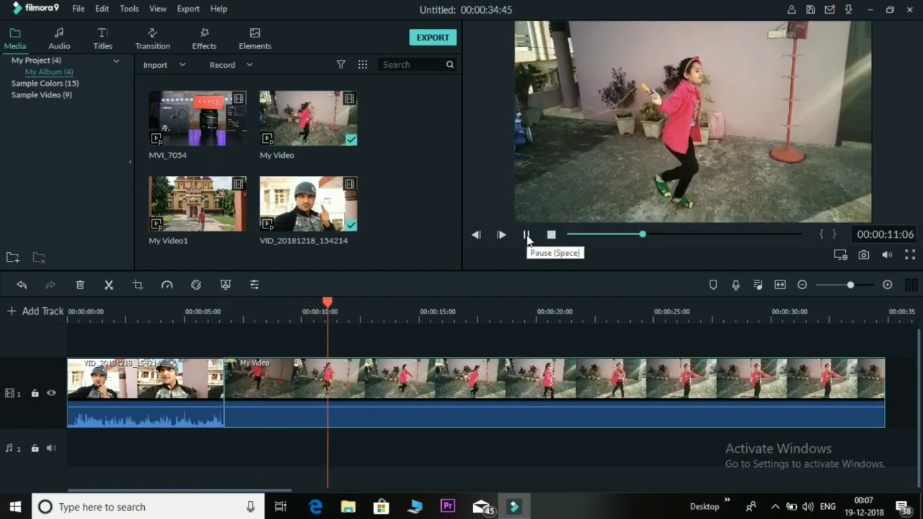
left_click(527, 235)
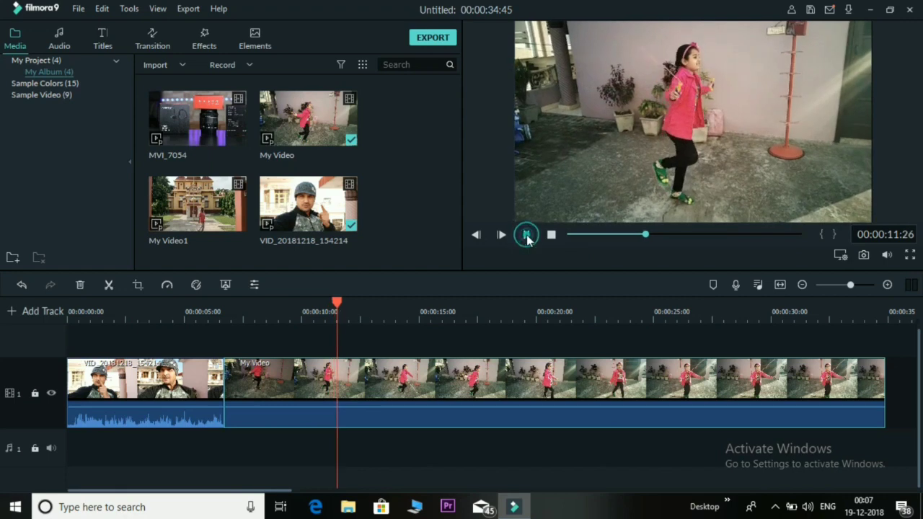
- Step back frame by frame to 00:00:10:38, split the My Video clip there and delete its part before the cut
left_click(476, 234)
left_click(476, 235)
left_click(476, 234)
left_click(477, 235)
left_click(476, 235)
left_click(476, 235)
left_click(476, 234)
left_click(476, 234)
left_click(476, 234)
left_click(476, 235)
left_click(476, 235)
left_click(476, 234)
left_click(477, 234)
left_click(476, 234)
left_click(476, 234)
left_click(476, 235)
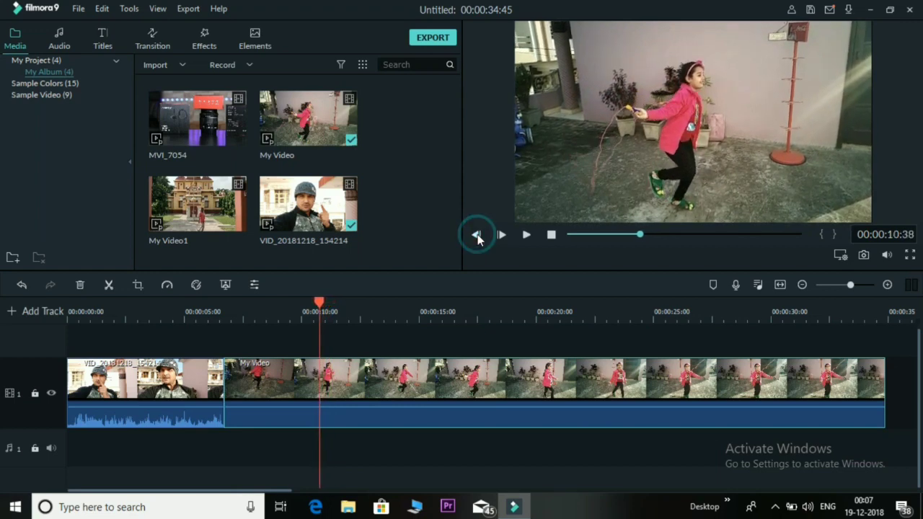
left_click(108, 285)
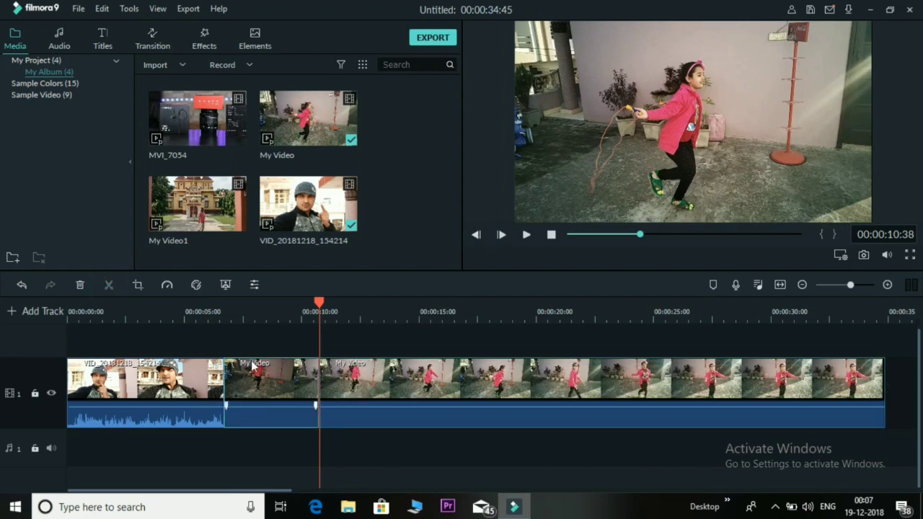
left_click(80, 285)
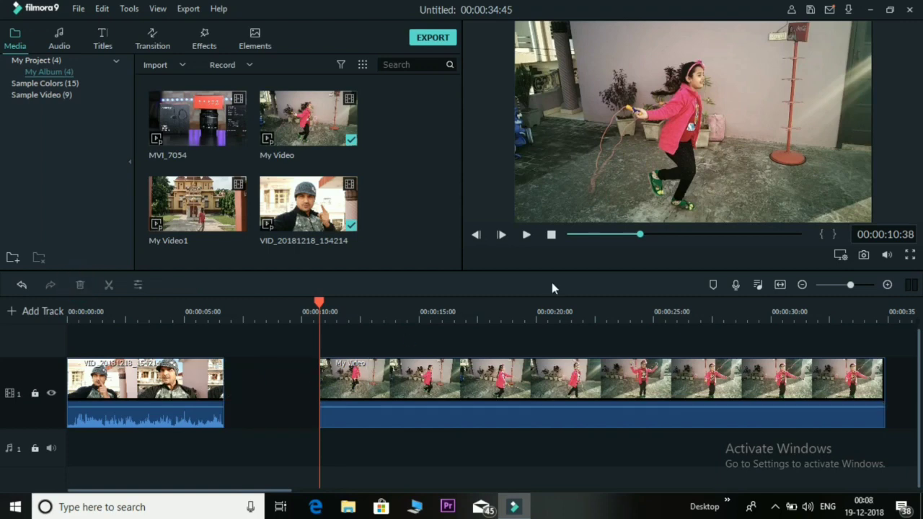
- Cut off the part of My Video after 00:00:17:08 and shift the remaining piece directly against the end of VID_20181218_154214
left_click(527, 236)
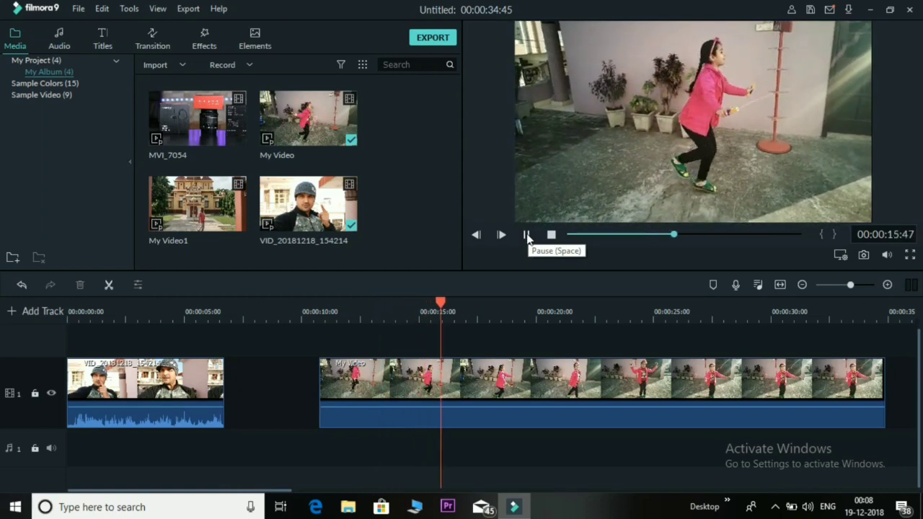
left_click(527, 236)
key("ctrl+b")
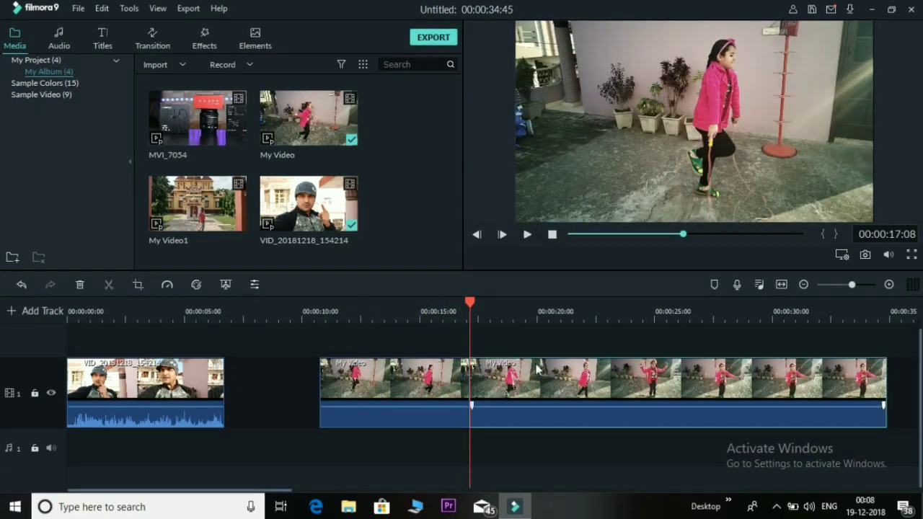
left_click(82, 285)
left_click_drag(404, 386, 303, 386)
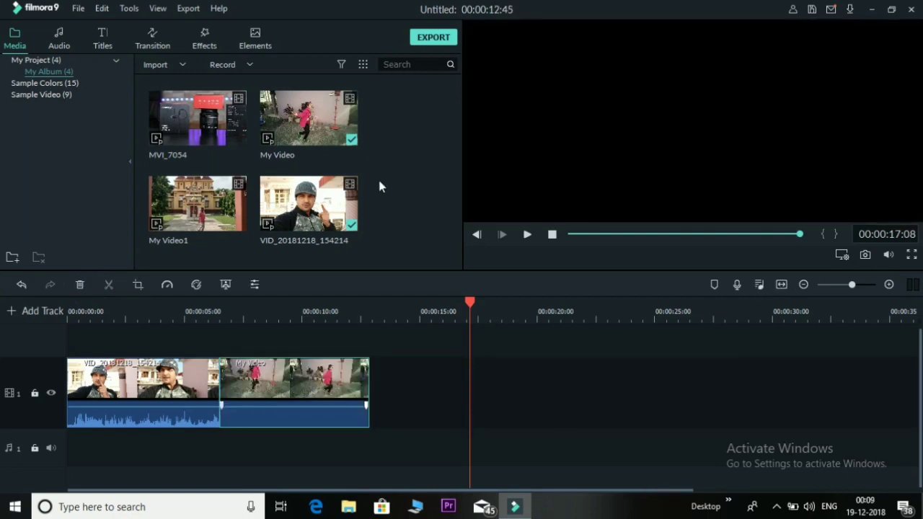
- Add My Video1 and MVI_7054 after My Video on the track, and play the sequence from the start to about 00:00:01:40
left_click(198, 207)
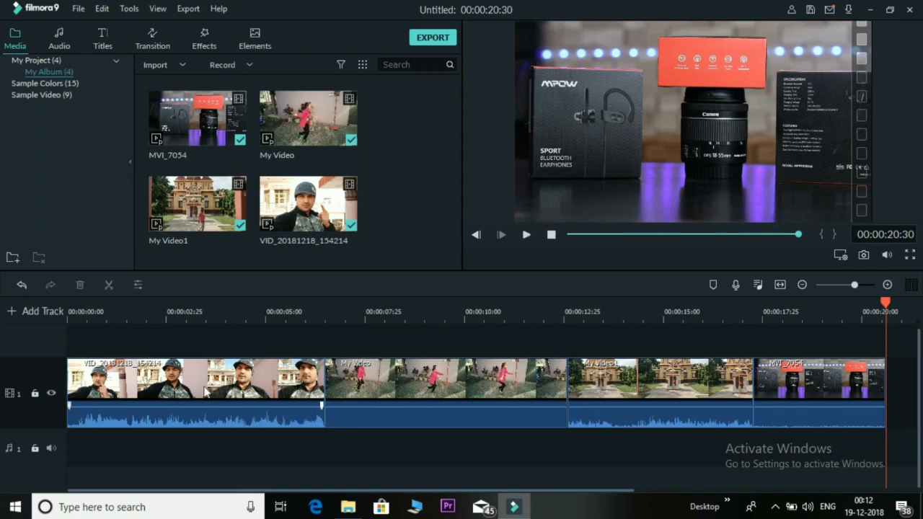
left_click(604, 379)
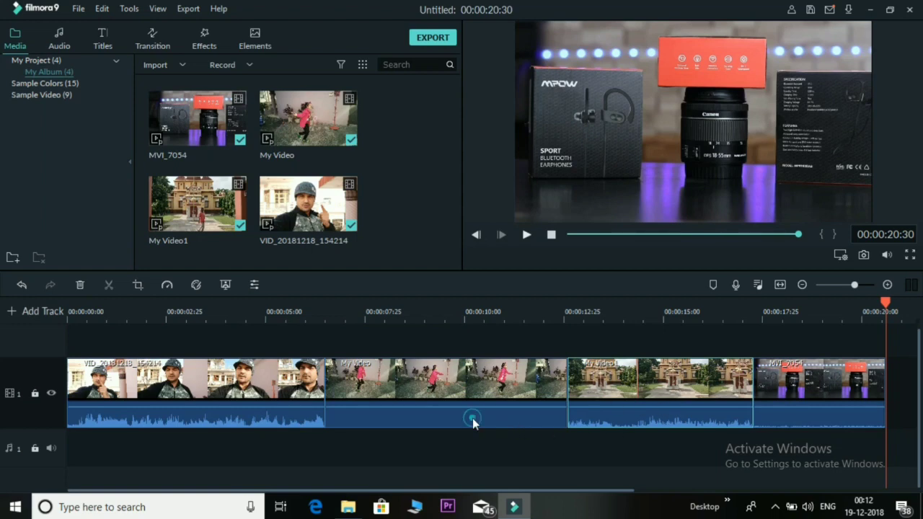
key("space")
left_click(649, 384)
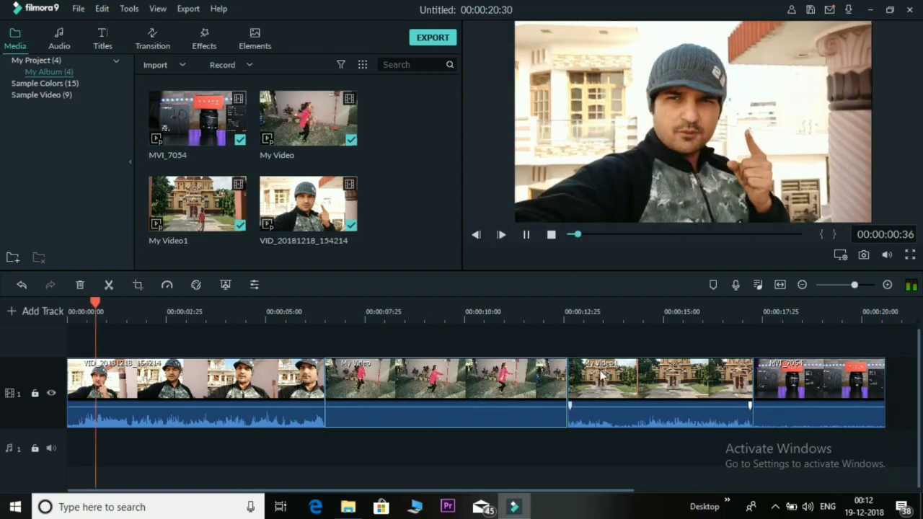
left_click(527, 235)
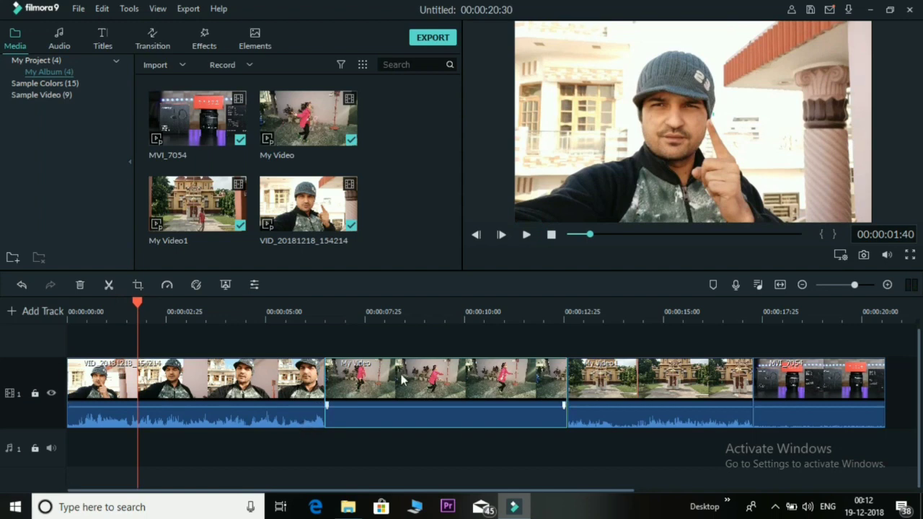
- Mute the audio of the My Video, My Video1 and MVI_7054 clips on the timeline
left_click(422, 414)
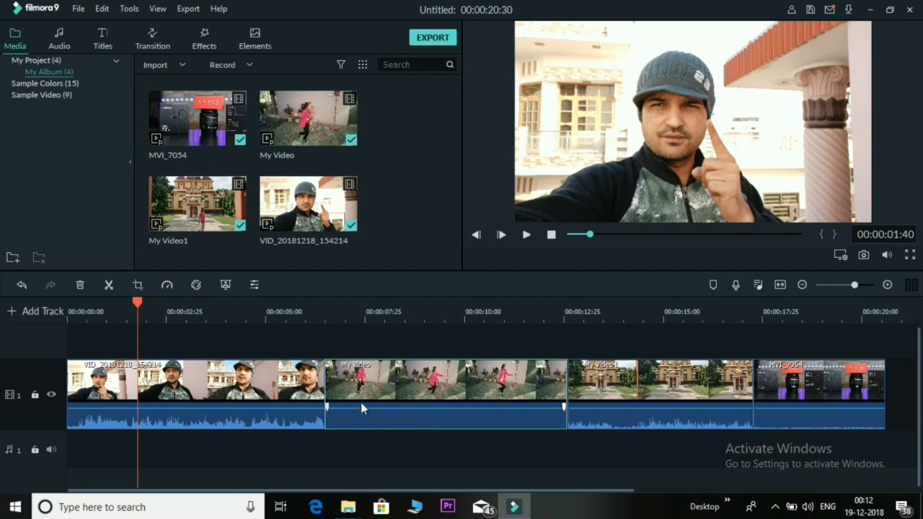
right_click(395, 427)
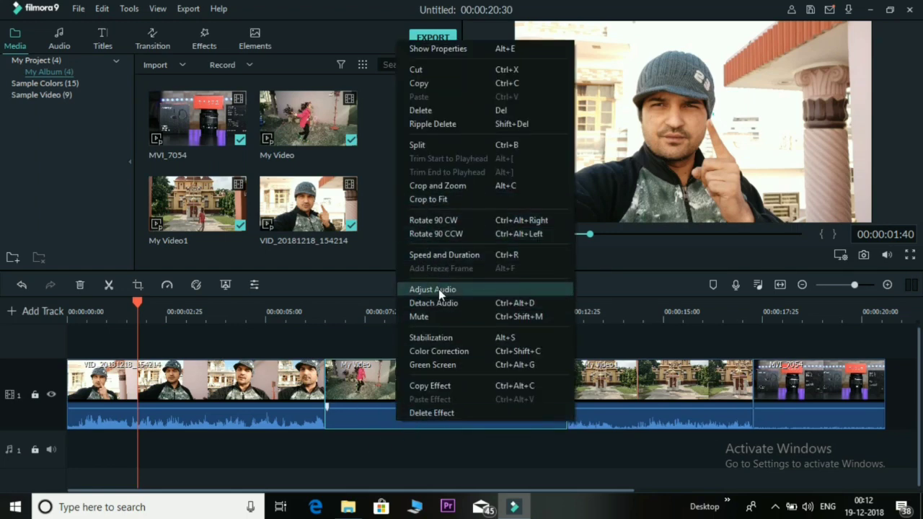
left_click(432, 317)
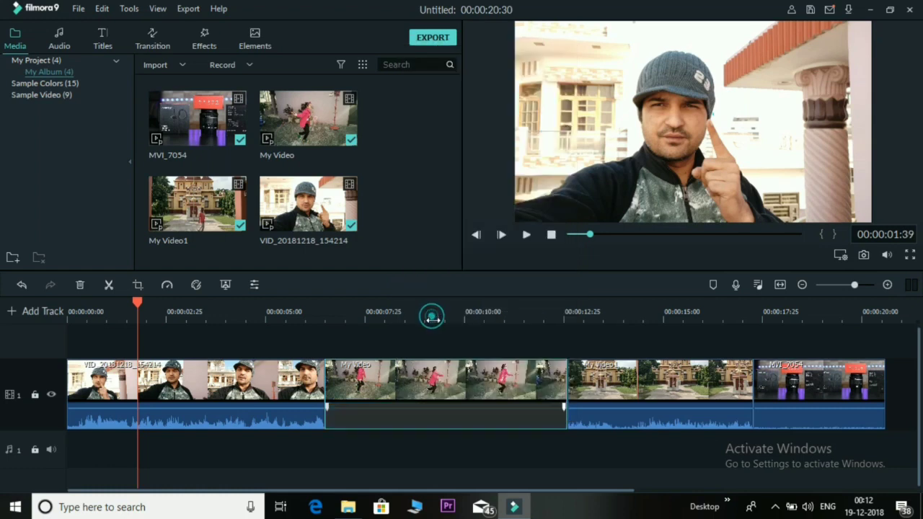
left_click(594, 415)
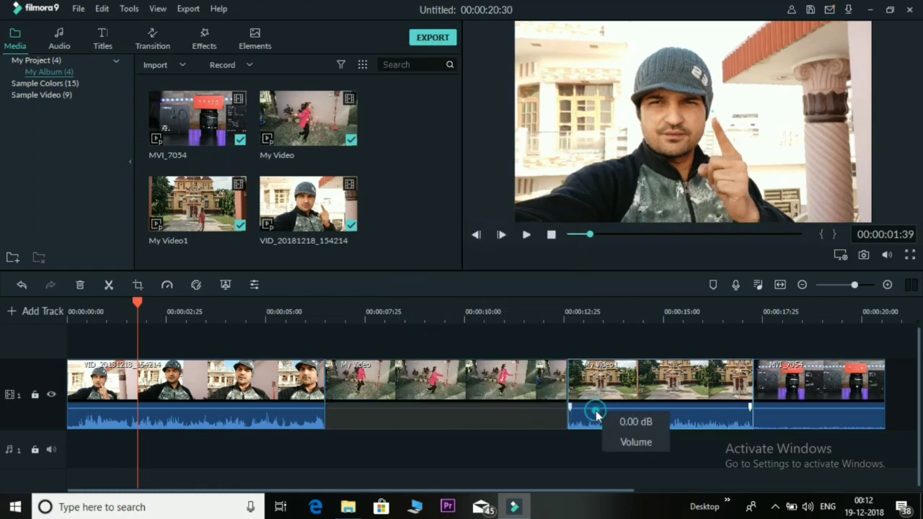
right_click(595, 414)
left_click(636, 309)
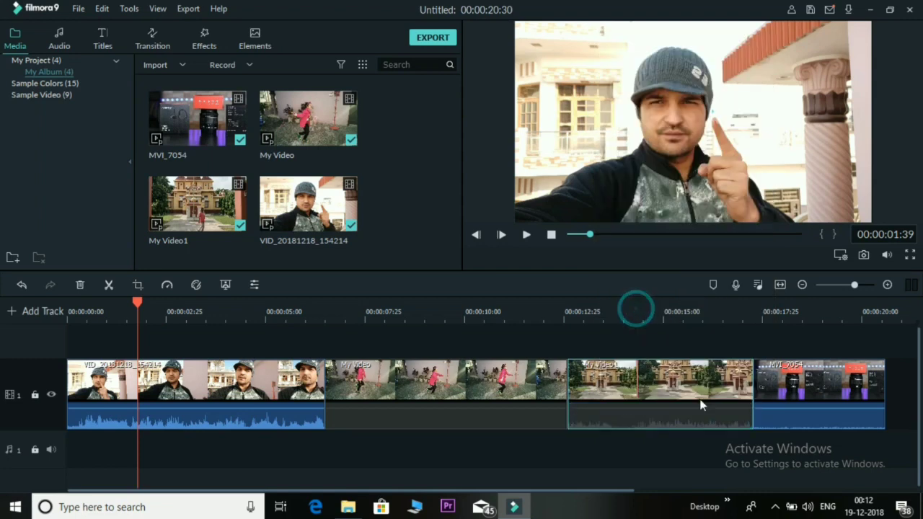
left_click(792, 421)
right_click(793, 421)
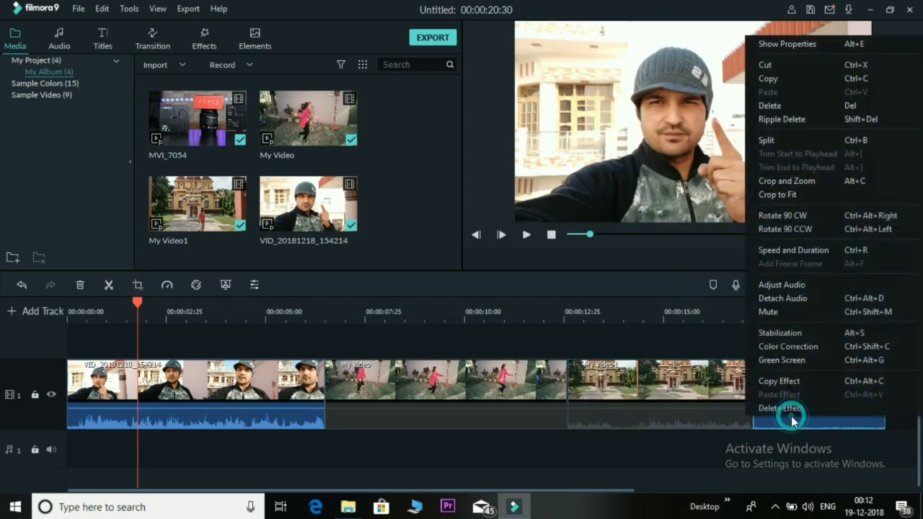
left_click(800, 315)
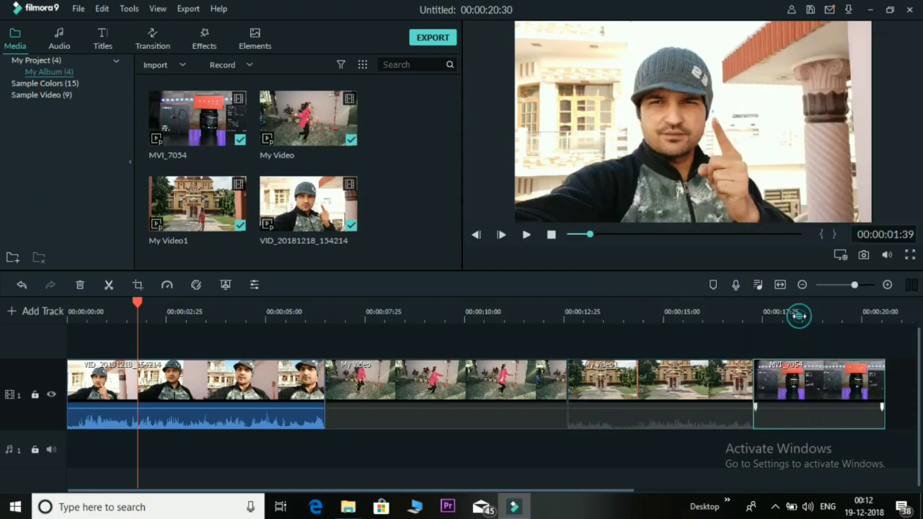
left_click(224, 414)
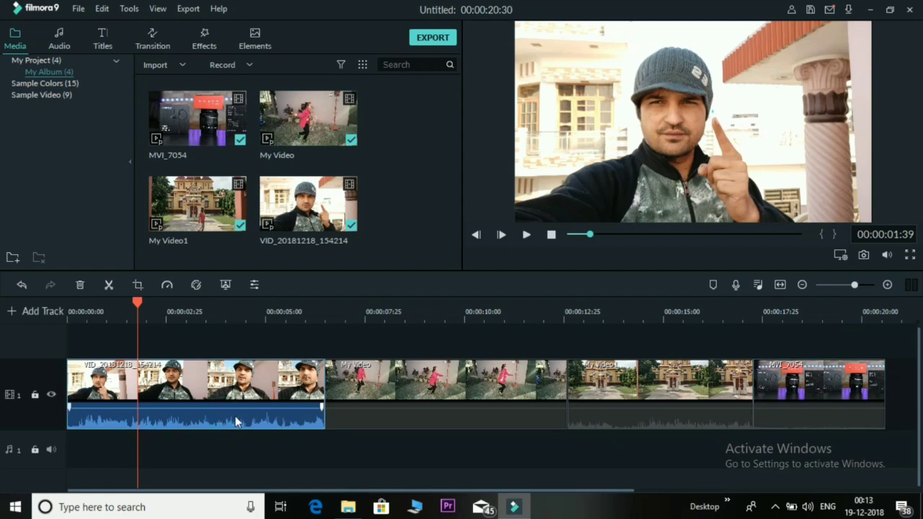
right_click(213, 413)
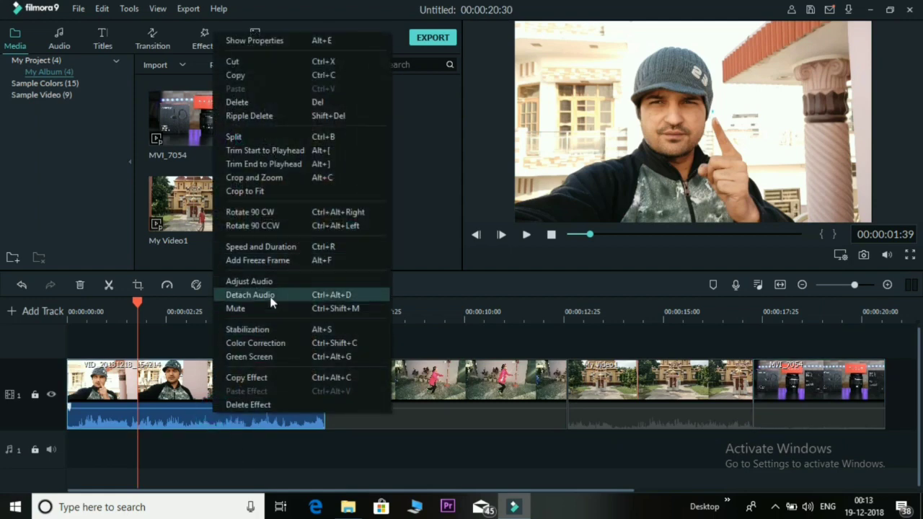
left_click(229, 439)
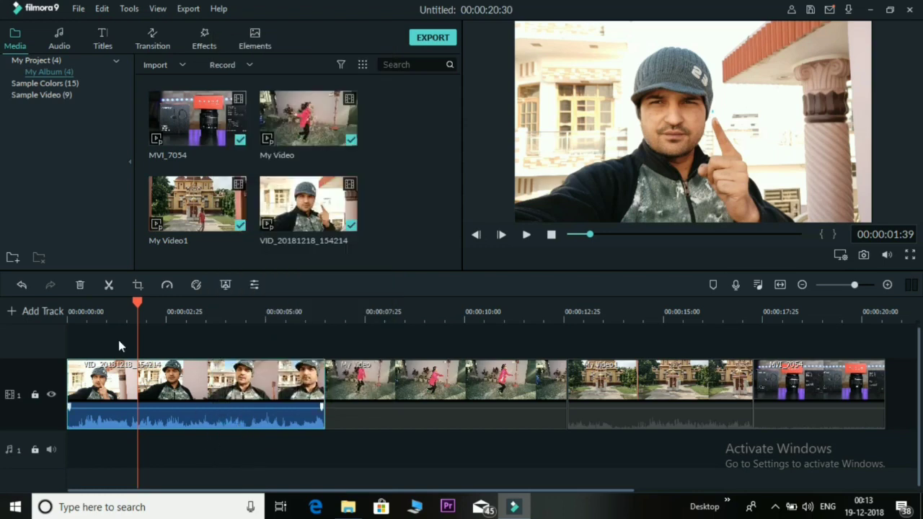
- Add the first Hard Melodic Trap Beat Instrumental from My Music to audio track 1 at the timeline start and play it
left_click_drag(137, 303, 67, 317)
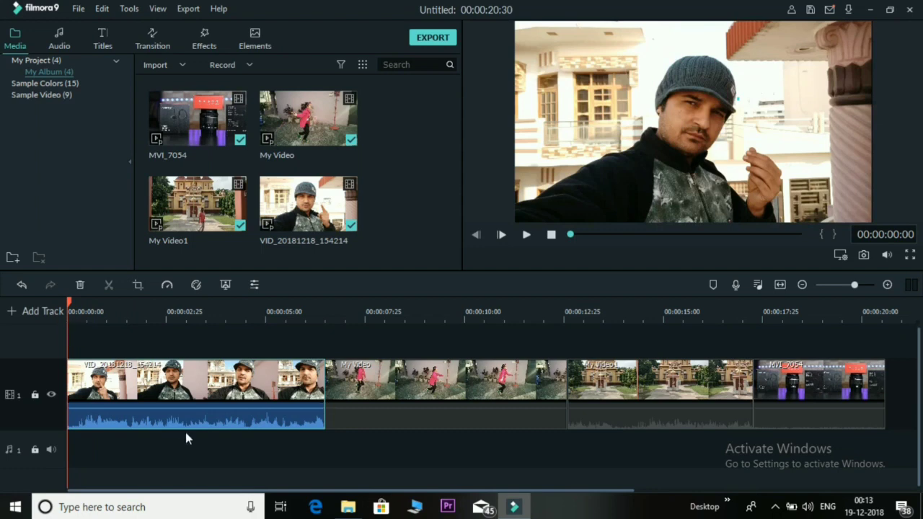
left_click(60, 45)
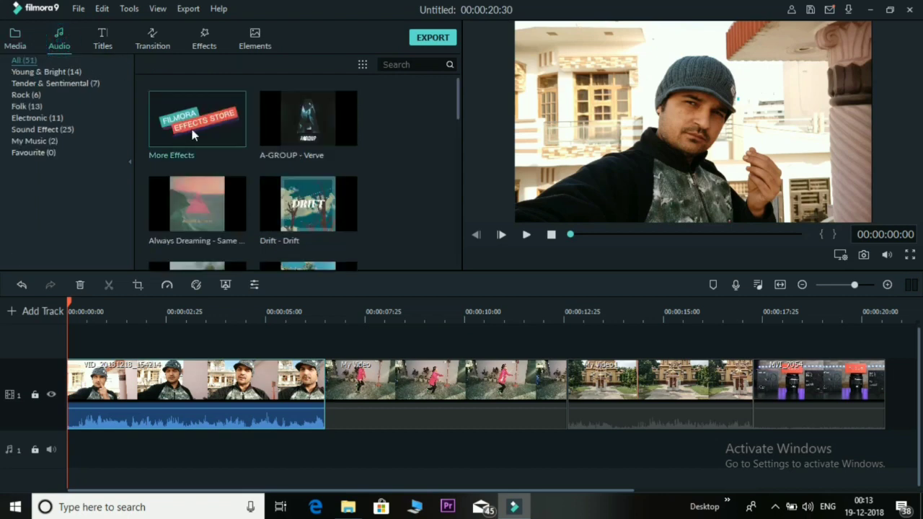
left_click(57, 72)
left_click(64, 82)
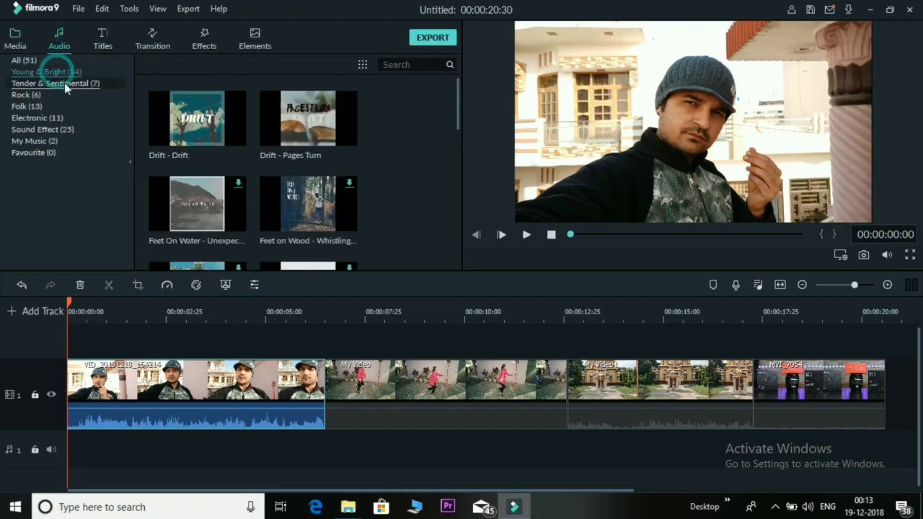
left_click(30, 96)
left_click(29, 107)
left_click(36, 118)
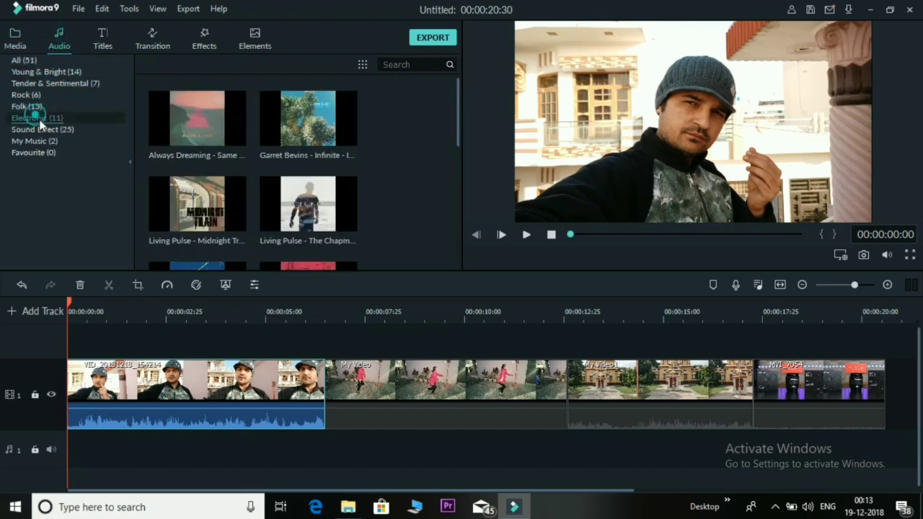
left_click(39, 130)
left_click(41, 142)
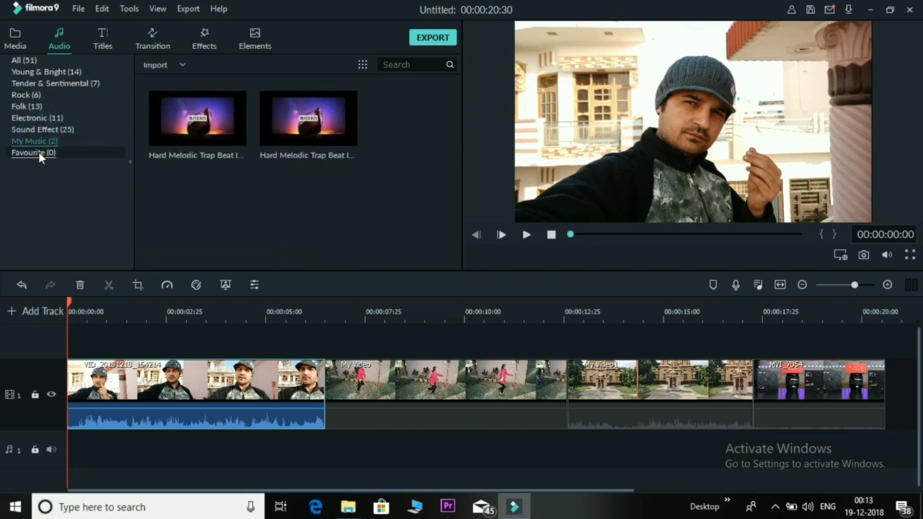
left_click(225, 127)
left_click(198, 117)
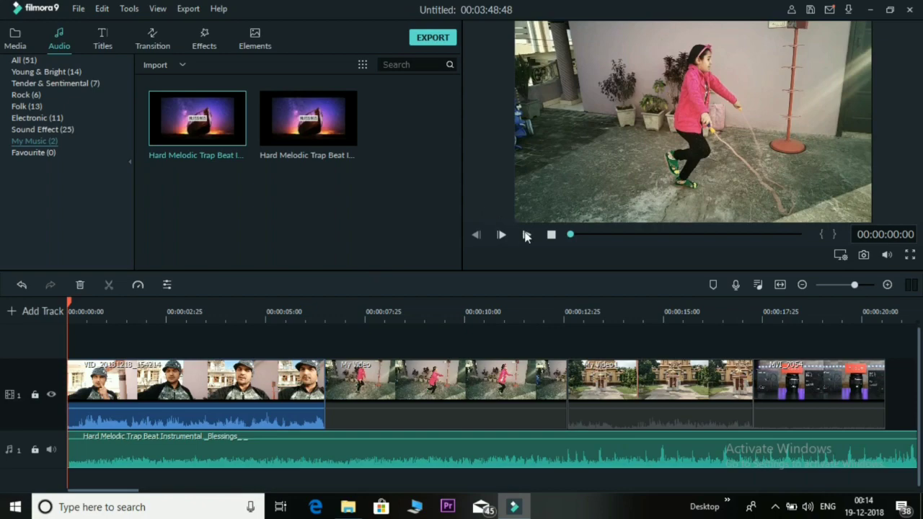
left_click(527, 236)
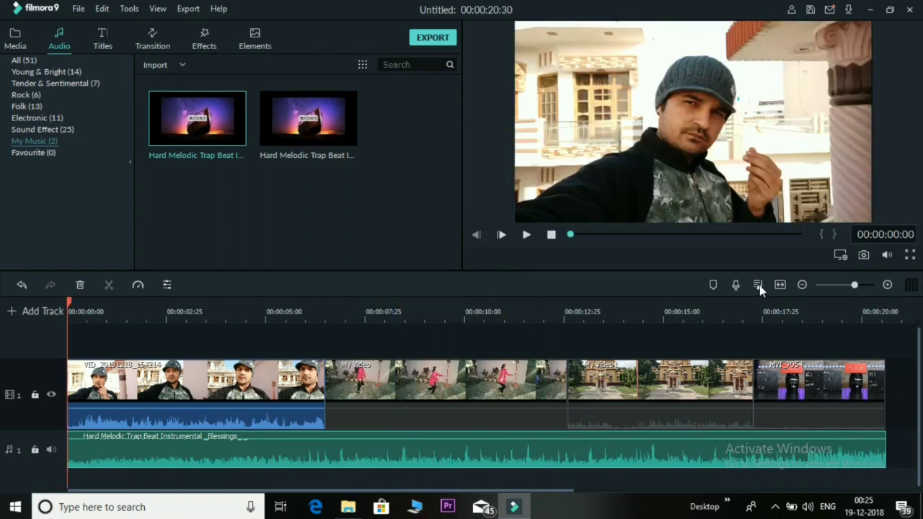
- Adjust the Audio1 and Master volume levels in the Audio Mixer
left_click(758, 285)
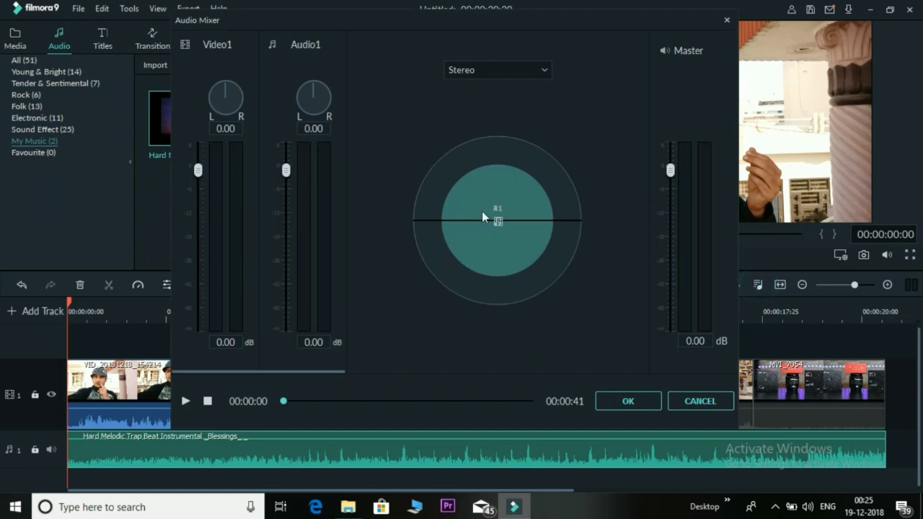
mouse_move(285, 170)
left_mouse_down()
mouse_move(285, 218)
mouse_move(294, 171)
left_mouse_up()
left_click_drag(673, 189, 678, 209)
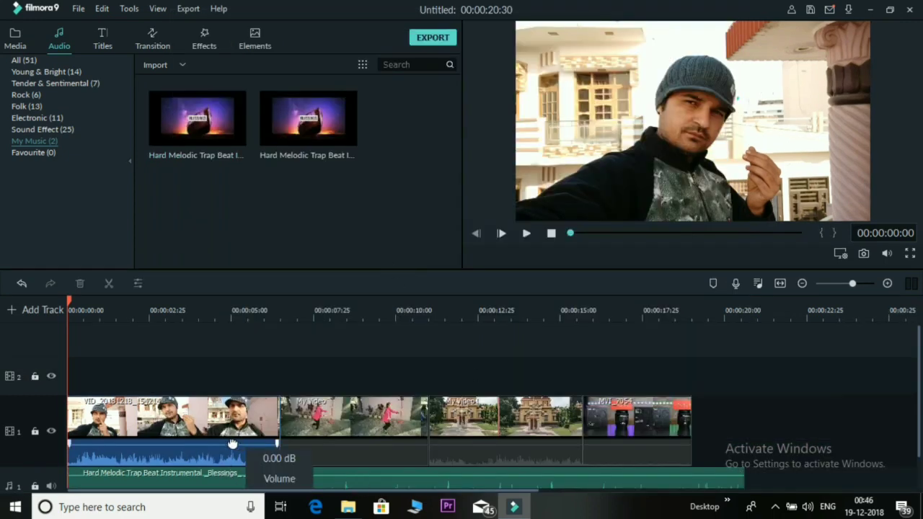
- Place the Opener 21 title on video track 2 at the start of the timeline, above VID_20181218_154214
left_click(110, 40)
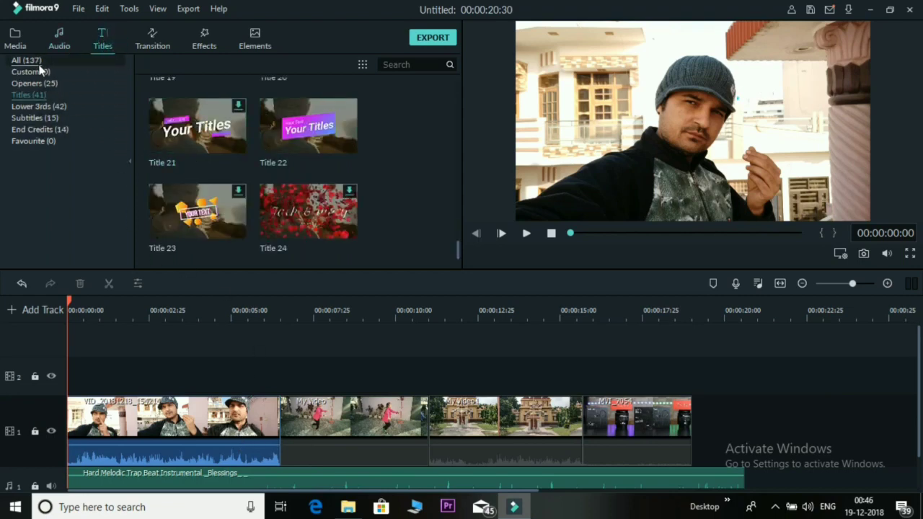
left_click(36, 83)
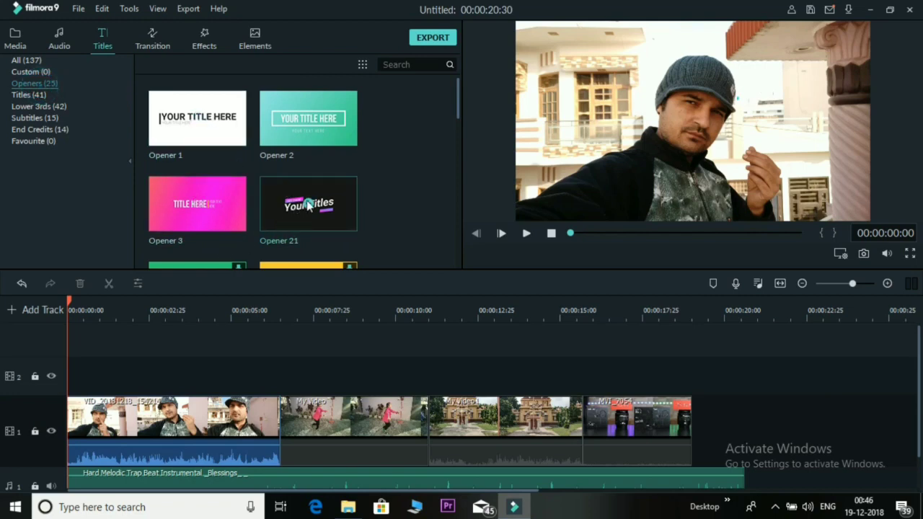
left_click_drag(311, 207, 210, 376)
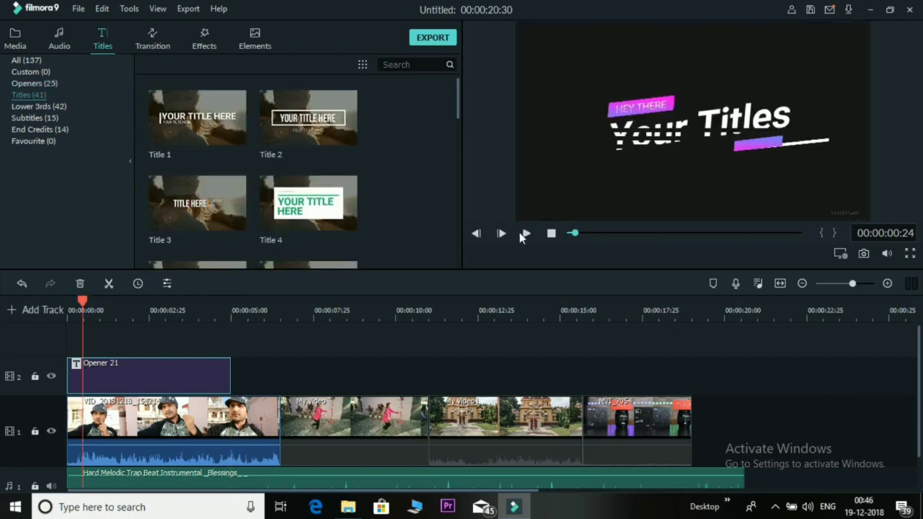
- Replace the Opener 21 title's main text "Your Titles" with "swaghunt tech"
left_click(526, 234)
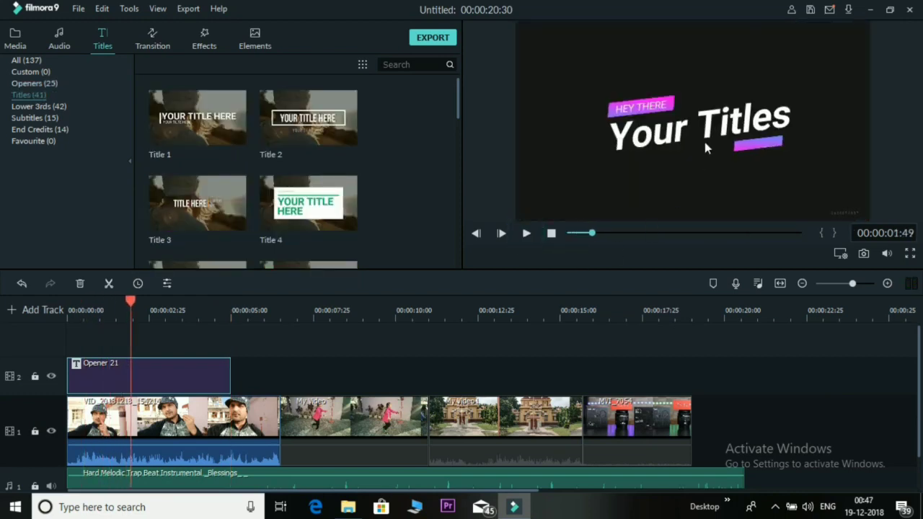
left_click(625, 147)
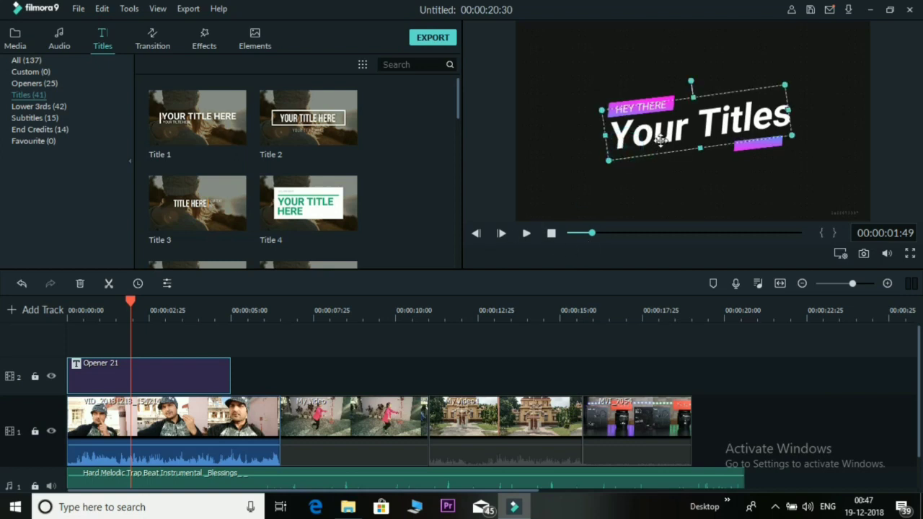
double_click(645, 147)
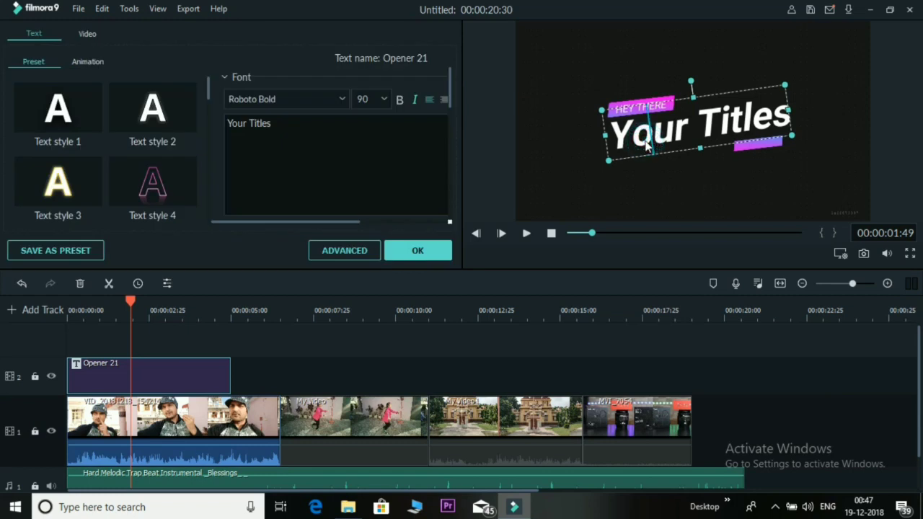
left_click(304, 134)
key("BackSpace")
key("BackSpace")
key("BackSpace")
key("BackSpace")
key("BackSpace")
key("BackSpace")
key("BackSpace")
key("BackSpace")
key("BackSpace")
key("BackSpace")
key("BackSpace")
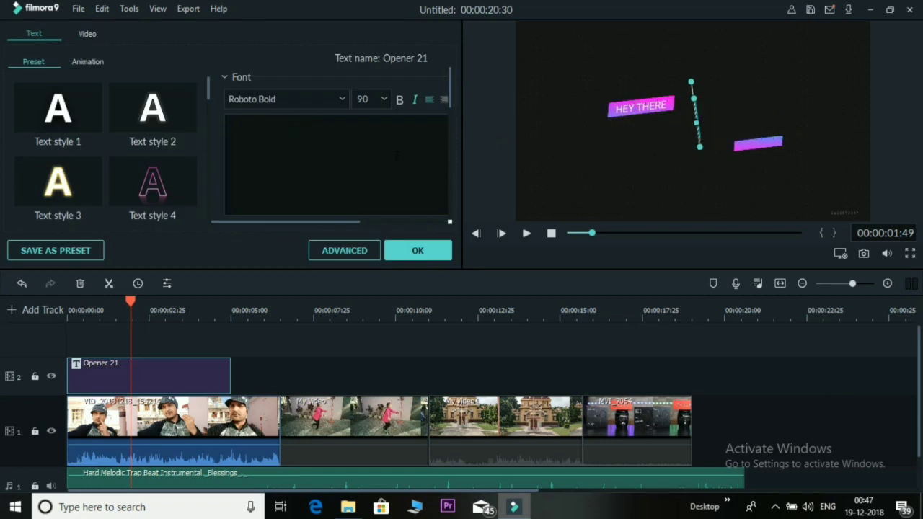
type("swa")
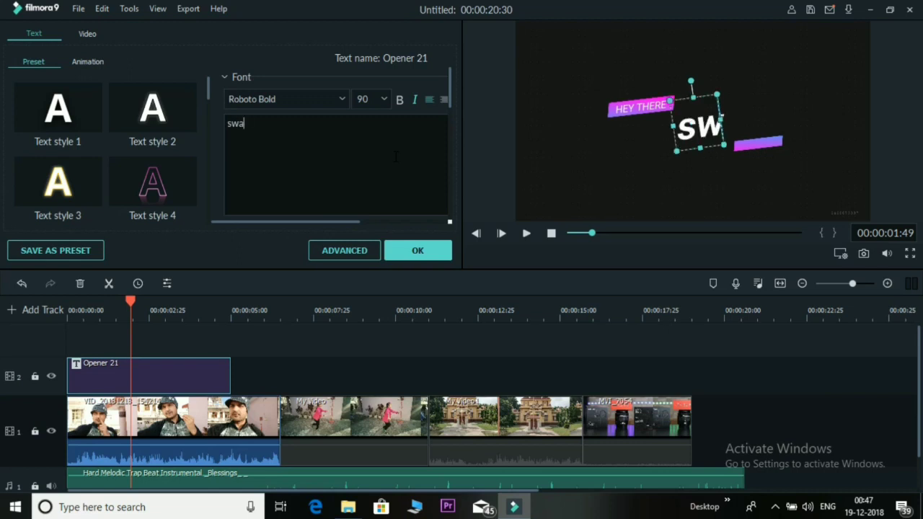
type("ghunt")
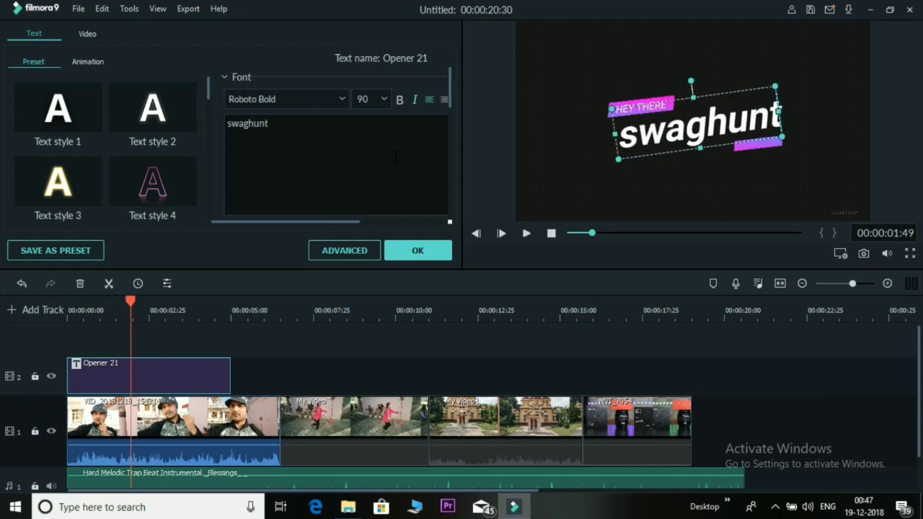
type(" te")
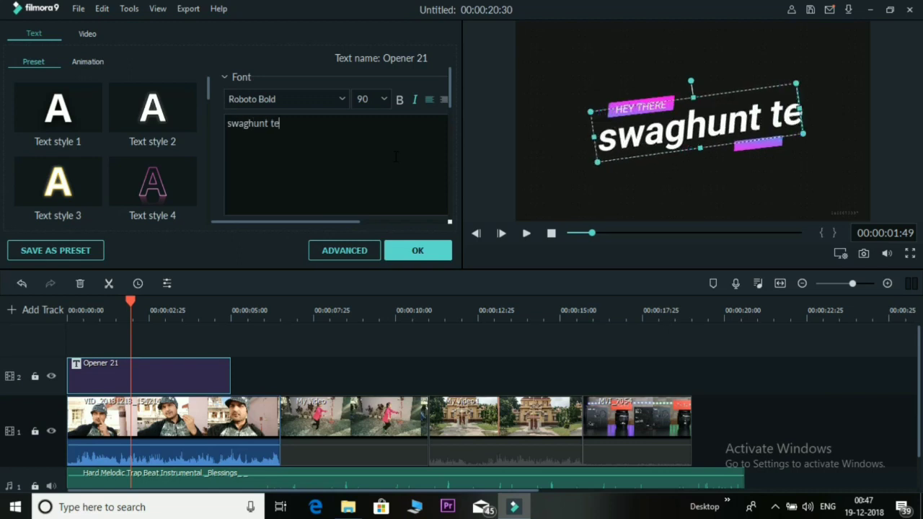
type("ch")
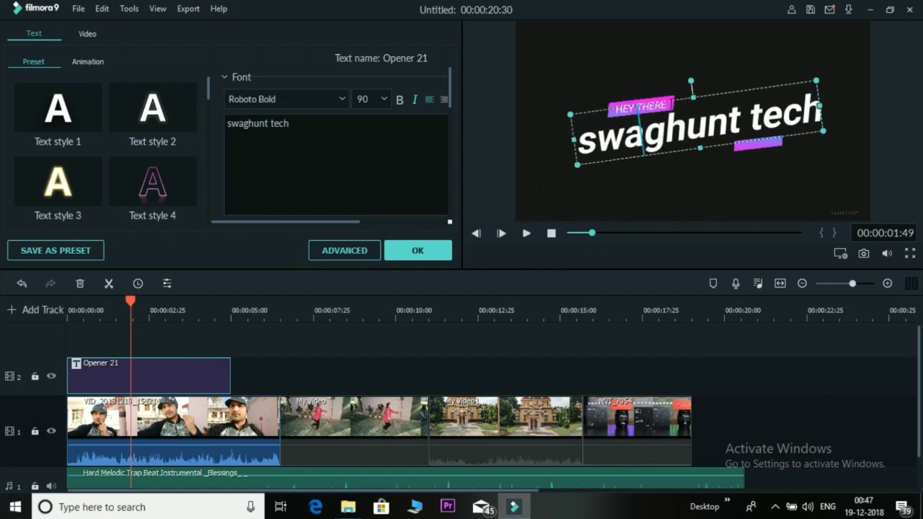
- Shorten the Opener 21 title on video track 2 to about a third of its length and change its HEY THERE text to "like and subscribe"
left_click(183, 379)
left_click_drag(229, 371, 122, 370)
double_click(90, 375)
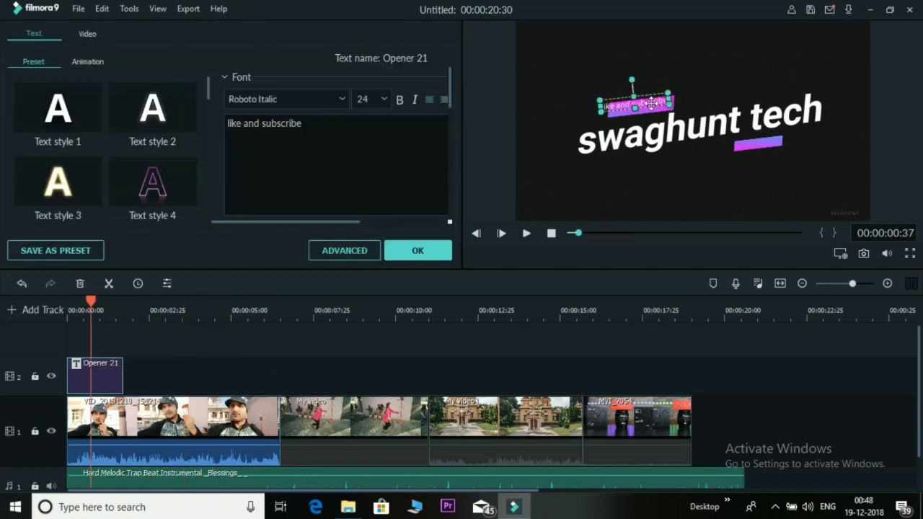
- Position the "like and subscribe" text over the upper pink bar, shift "swaghunt tech" slightly right, and apply the title edits
left_click_drag(649, 101, 652, 106)
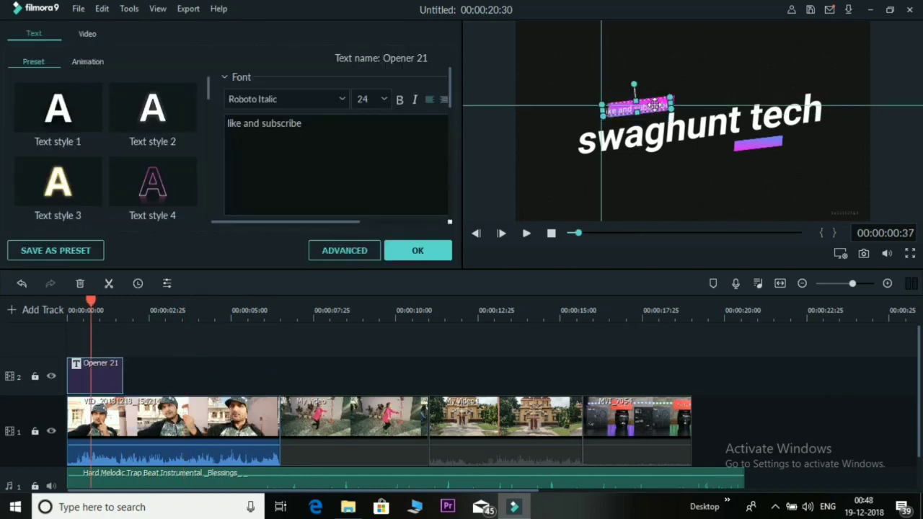
left_click(688, 104)
left_click(657, 97)
left_click(714, 84)
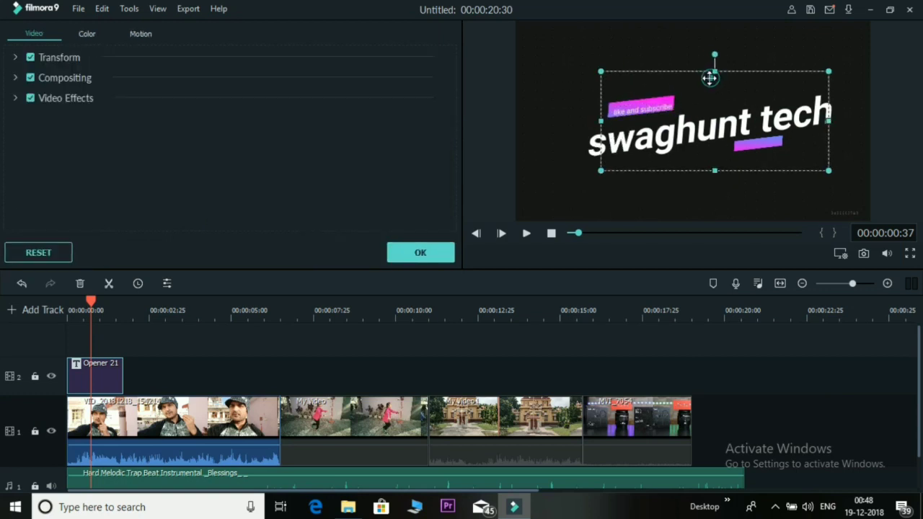
left_click_drag(681, 108, 693, 116)
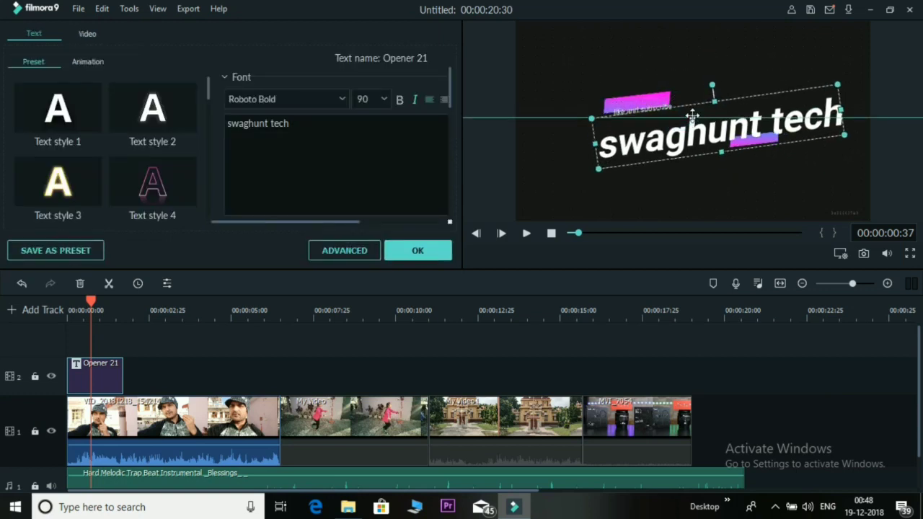
left_click(686, 93)
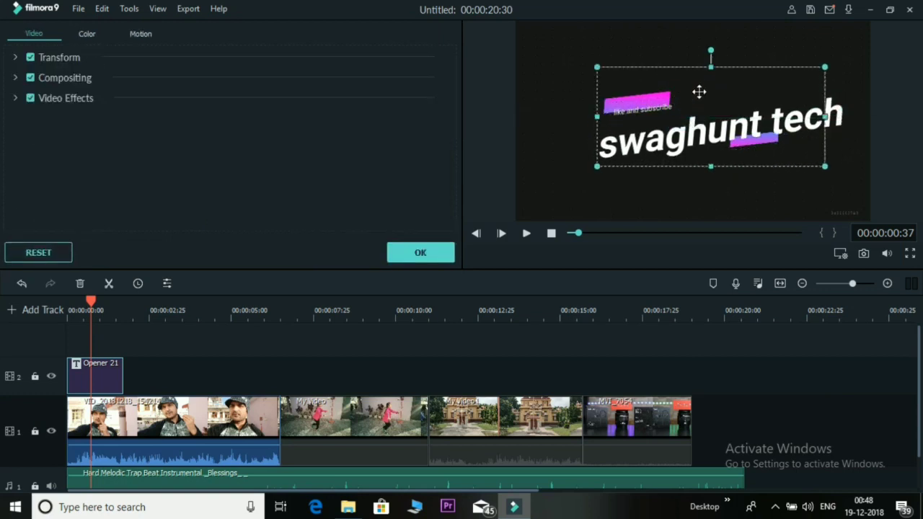
left_click(421, 253)
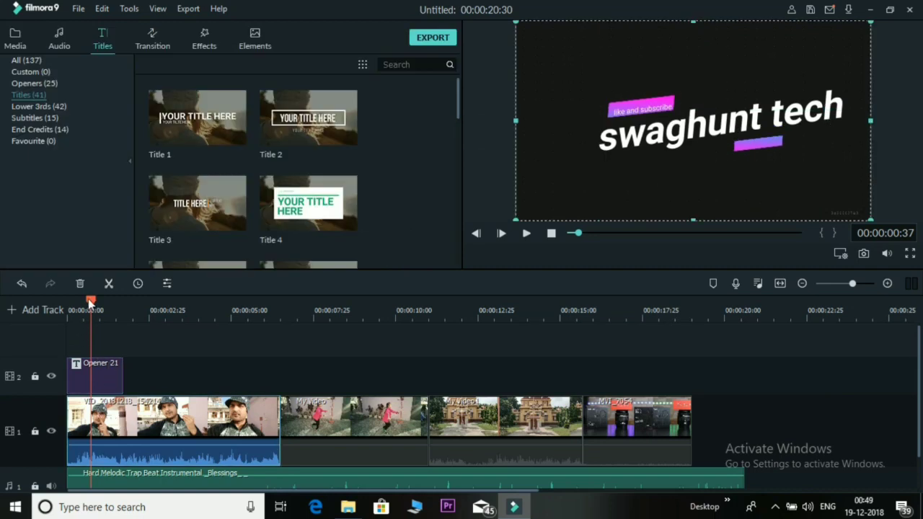
- Move the VID_20181218_154214 clip so it starts near the end of the Opener 21 title, and preview from the timeline start
left_click_drag(90, 301, 57, 300)
left_click(528, 234)
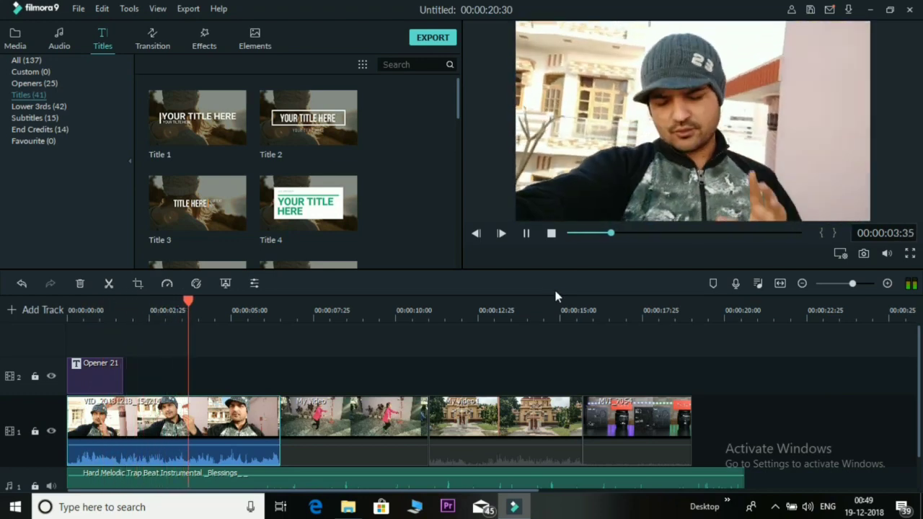
left_click(540, 303)
left_click(107, 431)
left_click_drag(107, 432, 161, 429)
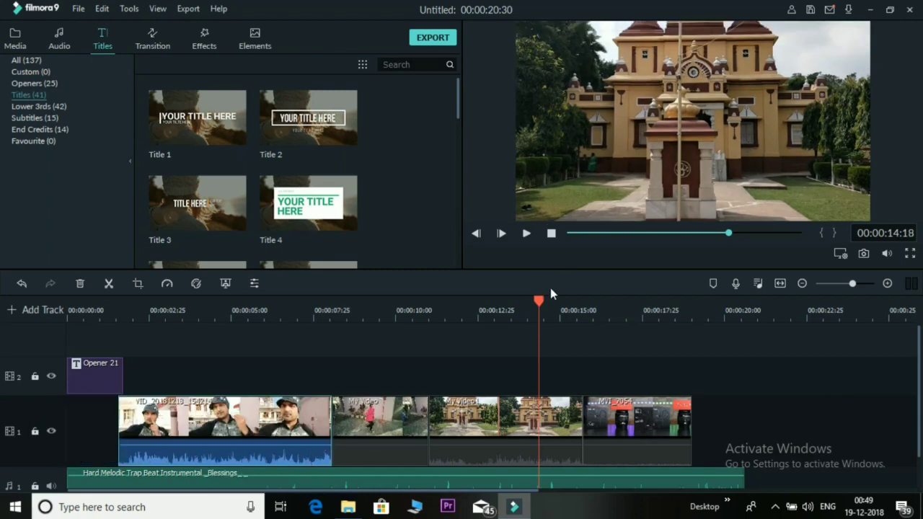
left_click_drag(538, 301, 68, 302)
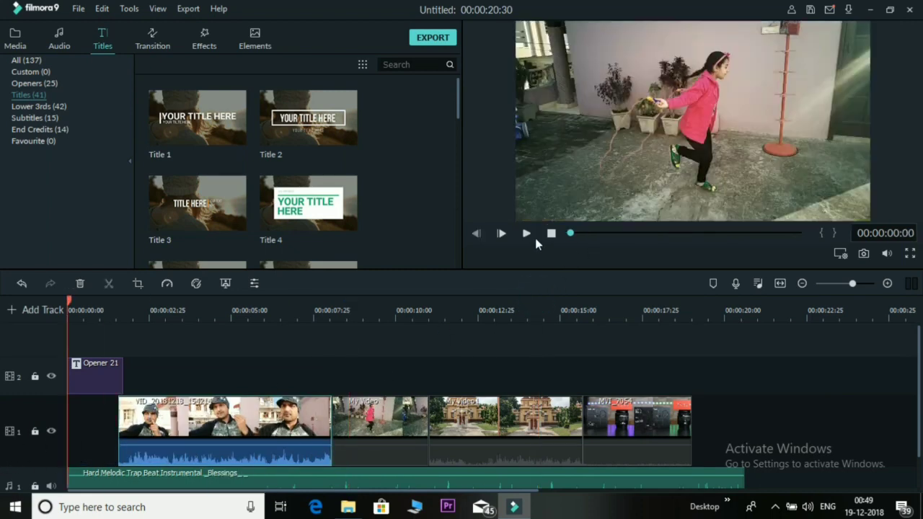
left_click(527, 232)
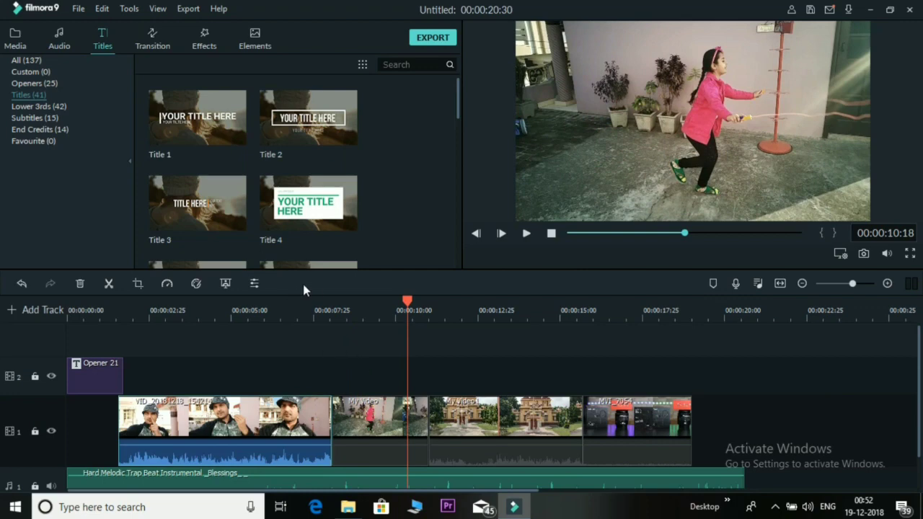
- Browse the transition library and apply the Cross Split transition to the My Video clip on video track 1
left_click(151, 43)
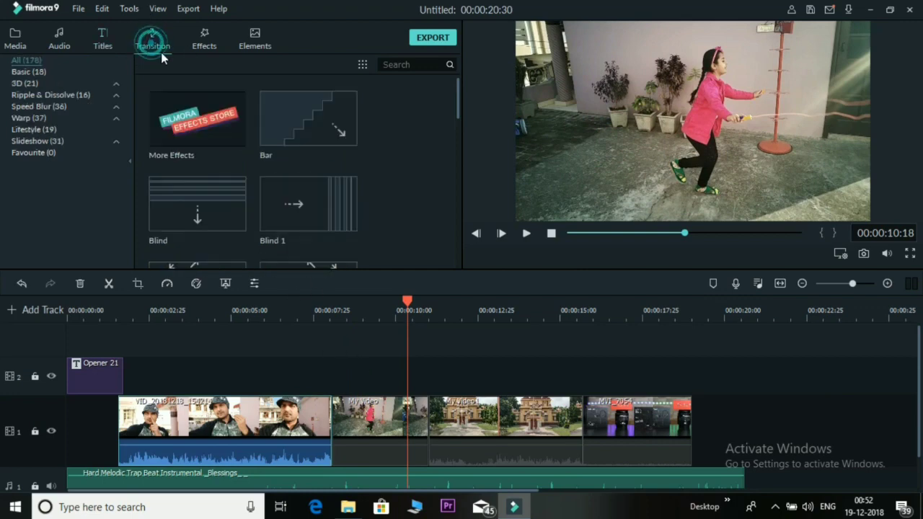
scroll(272, 193, "down", 5)
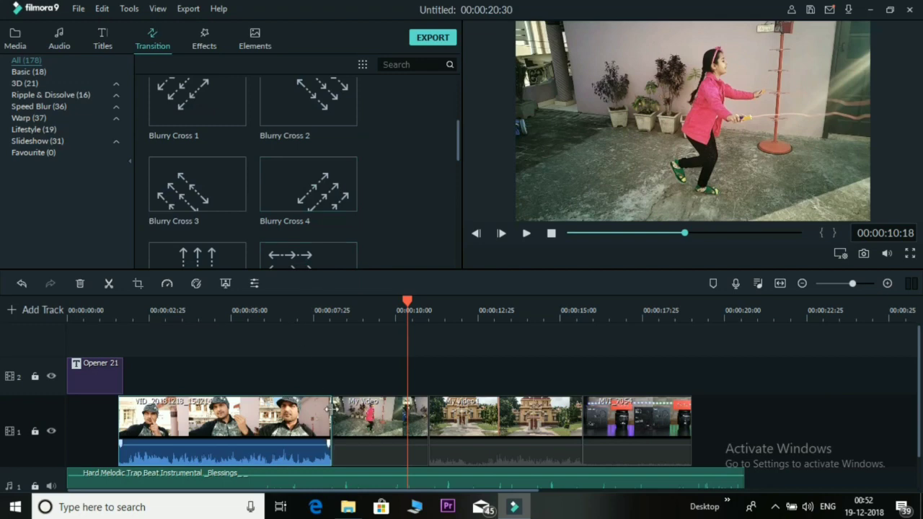
left_click(353, 415)
left_click(330, 410)
left_click_drag(407, 318, 426, 325)
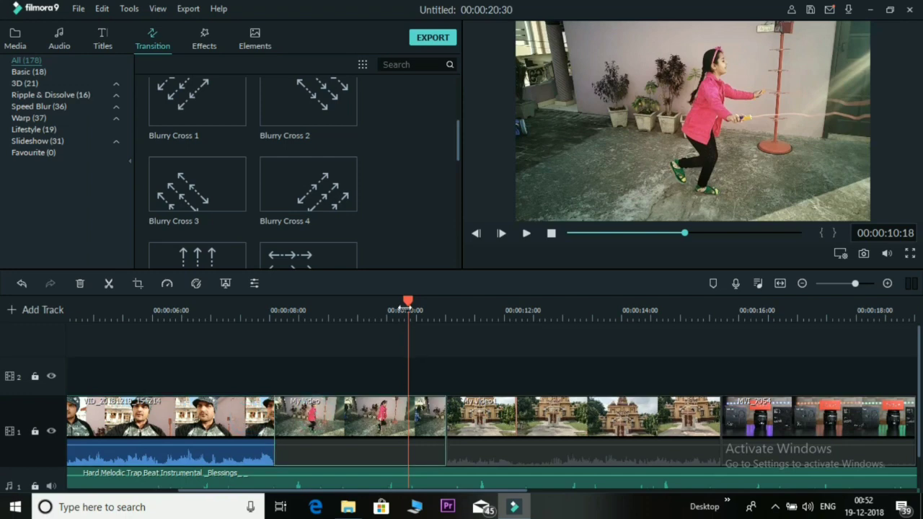
left_click_drag(410, 303, 273, 338)
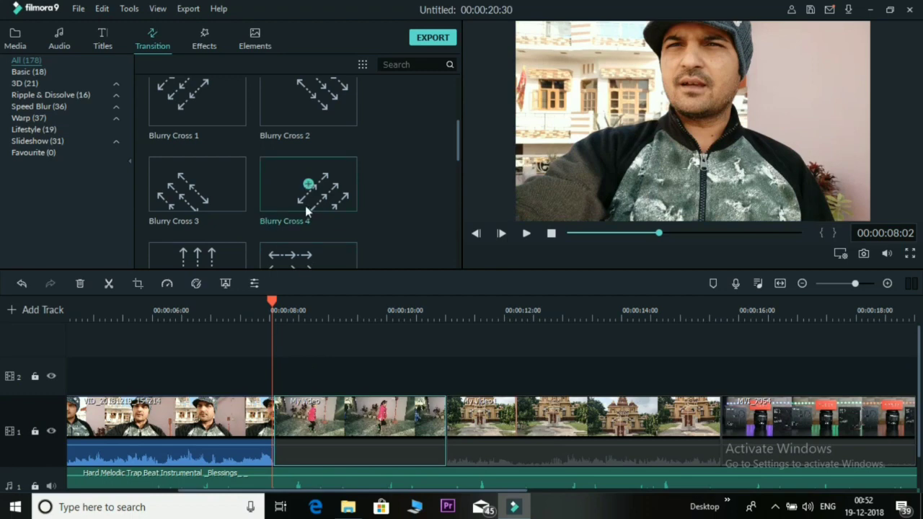
scroll(321, 206, "down", 3)
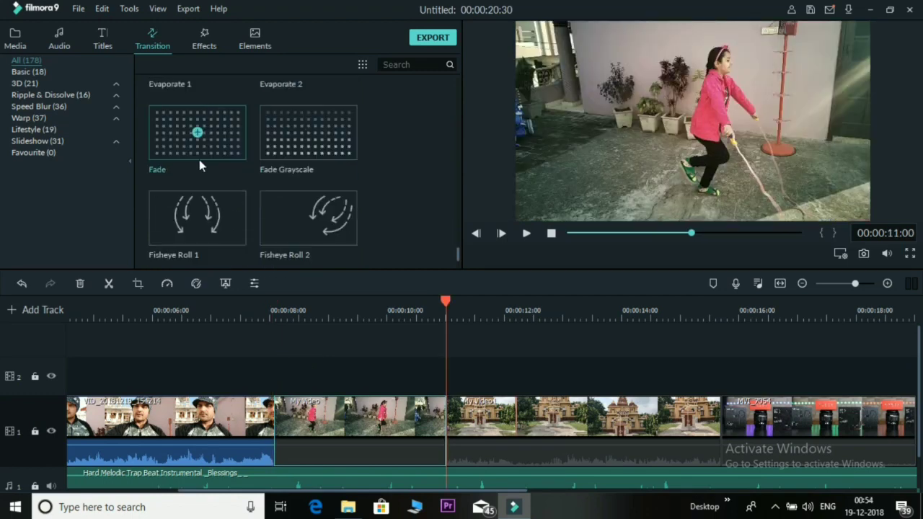
scroll(199, 159, "down", 5)
scroll(199, 162, "up", 5)
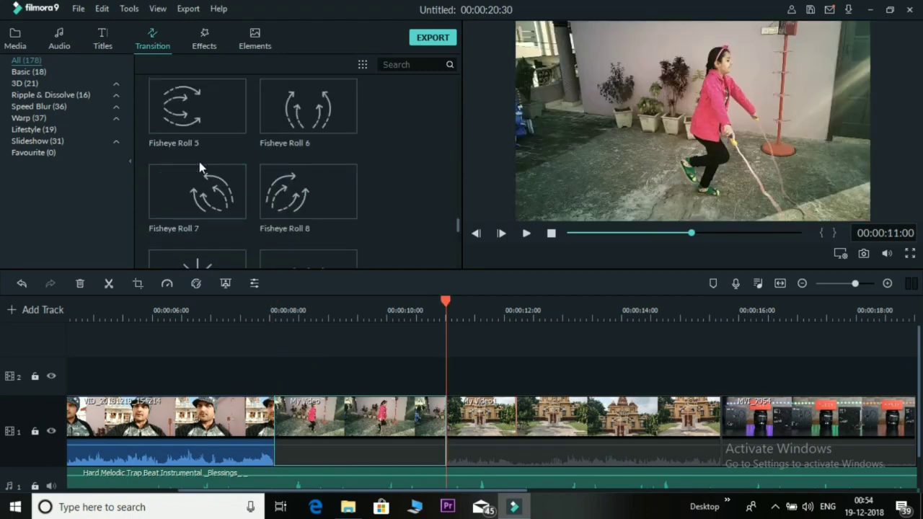
scroll(199, 161, "up", 3)
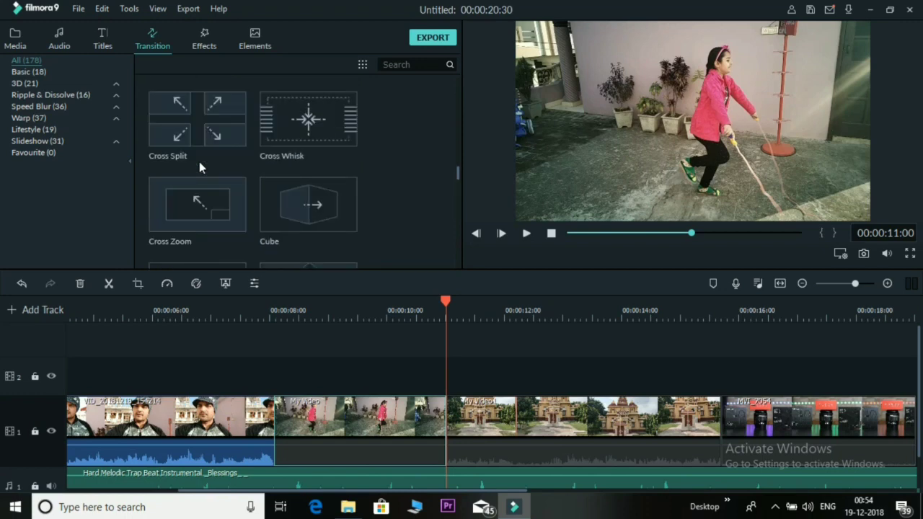
scroll(199, 161, "up", 2)
scroll(199, 161, "down", 2)
scroll(231, 220, "up", 2)
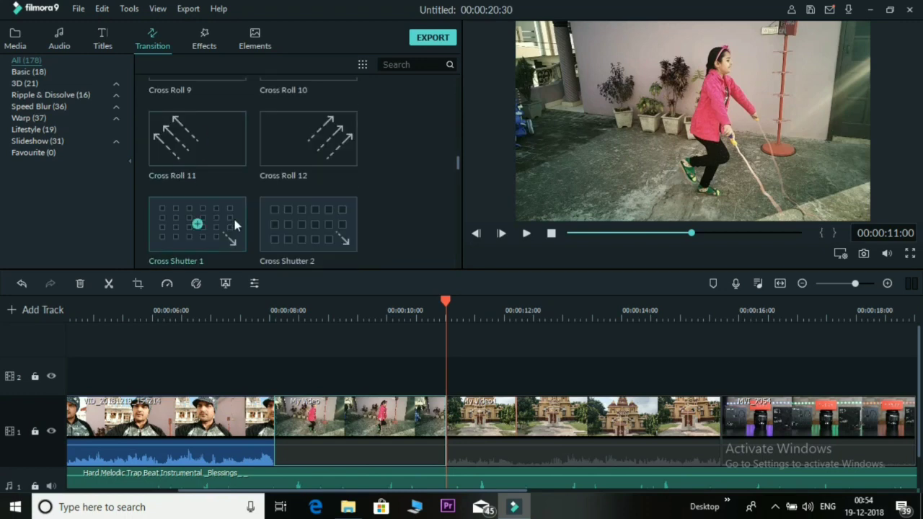
scroll(236, 204, "down", 2)
left_click_drag(196, 122, 292, 433)
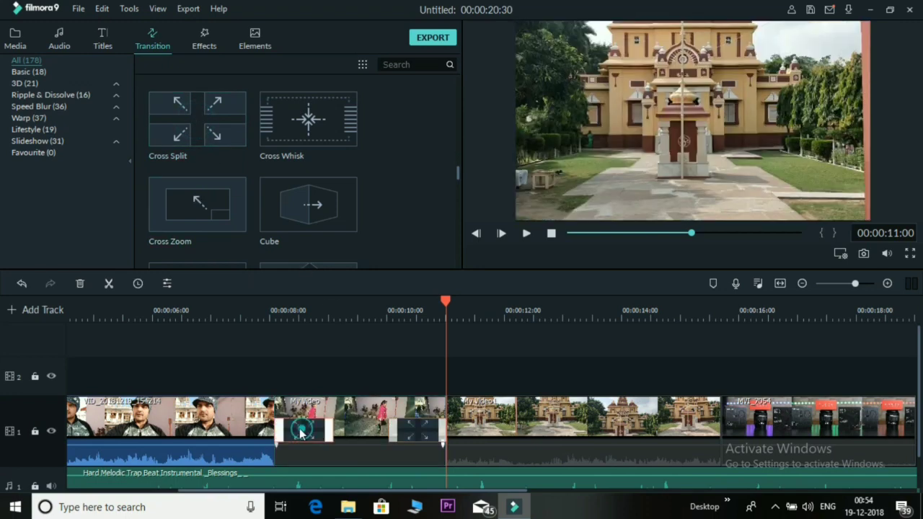
- Delete the transition at the end of My Video and lengthen the Cross Split over the cut between VID_20181218_154214 and My Video
left_click(415, 435)
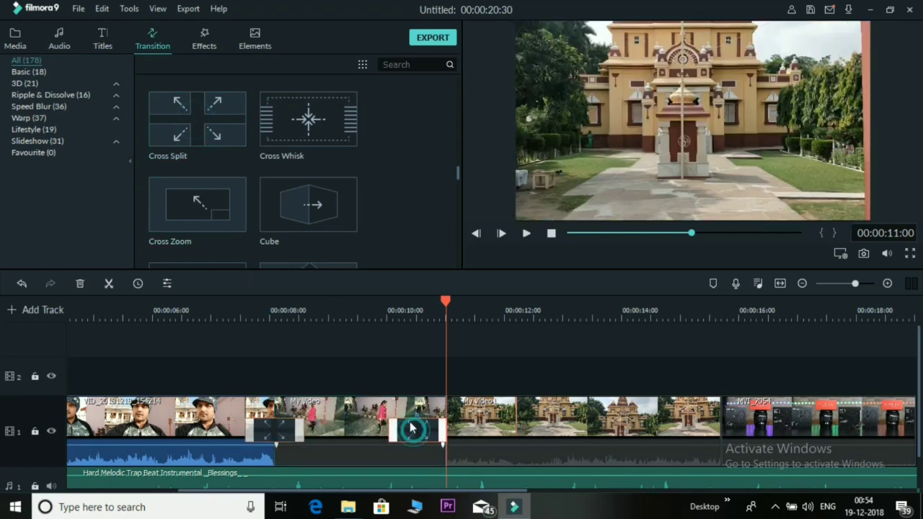
left_click(76, 286)
left_click(294, 432)
mouse_move(303, 430)
left_mouse_down()
mouse_move(322, 436)
mouse_move(306, 440)
left_mouse_up()
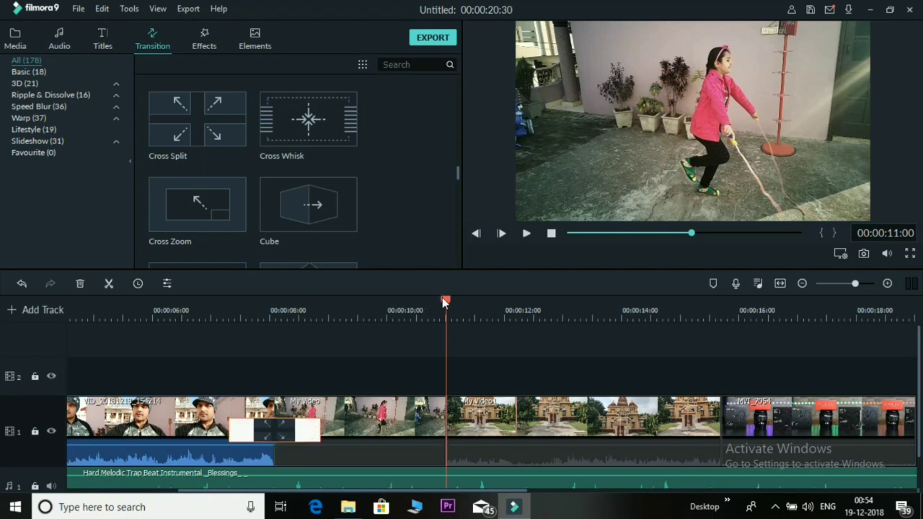
- Play the timeline from just before the Cross Split transition to preview it twice
left_click_drag(443, 297, 206, 318)
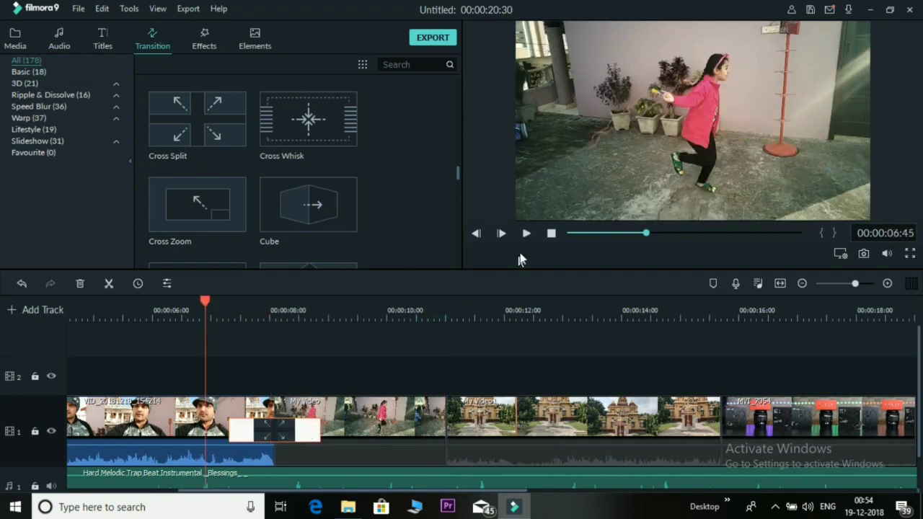
left_click(527, 235)
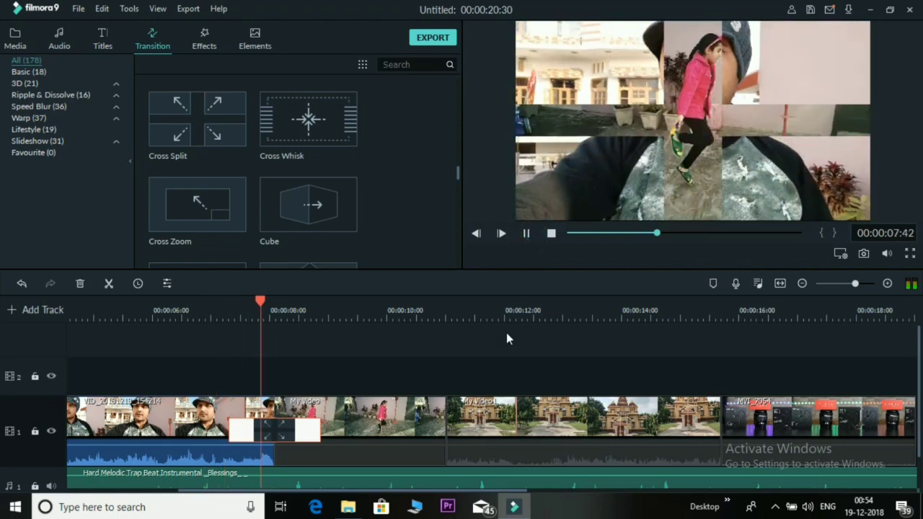
left_click(527, 234)
left_click(225, 335)
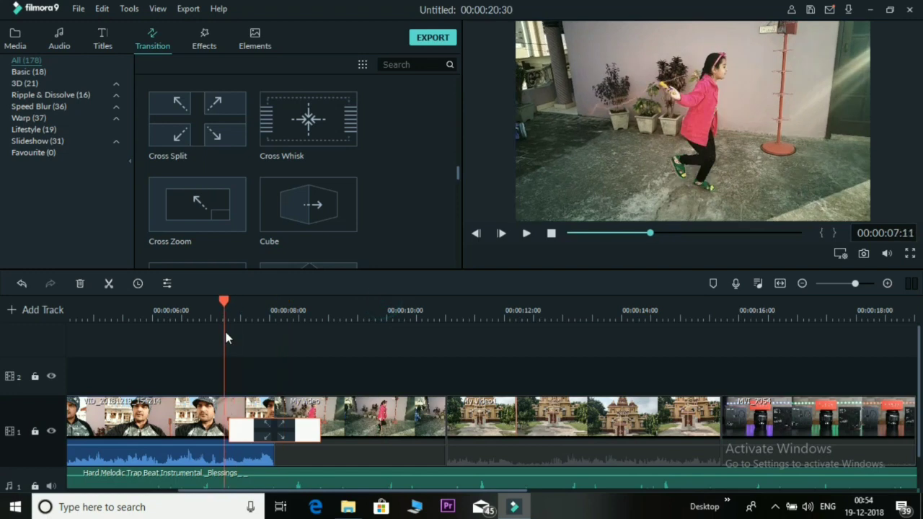
left_click(526, 233)
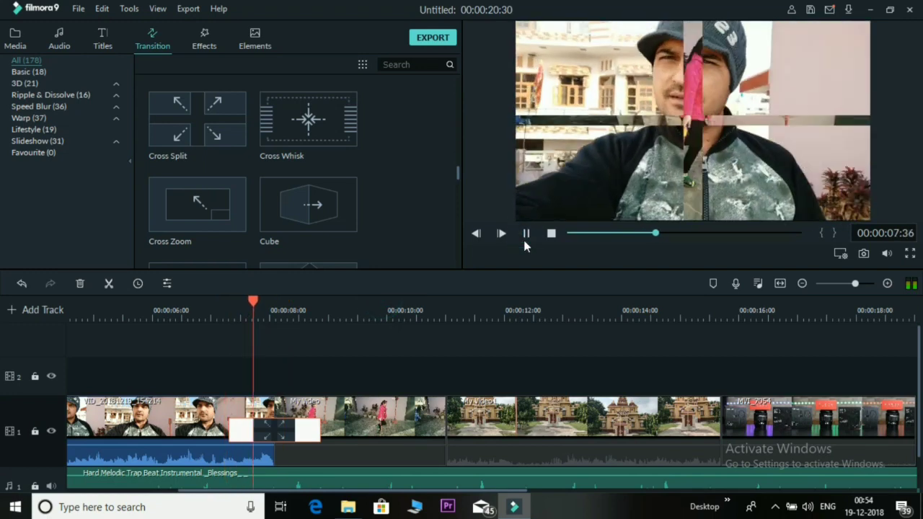
- Add the Cross Whisk transition at the cut between My Video and My Video1, and place the playhead just before it
left_click_drag(308, 119, 447, 425)
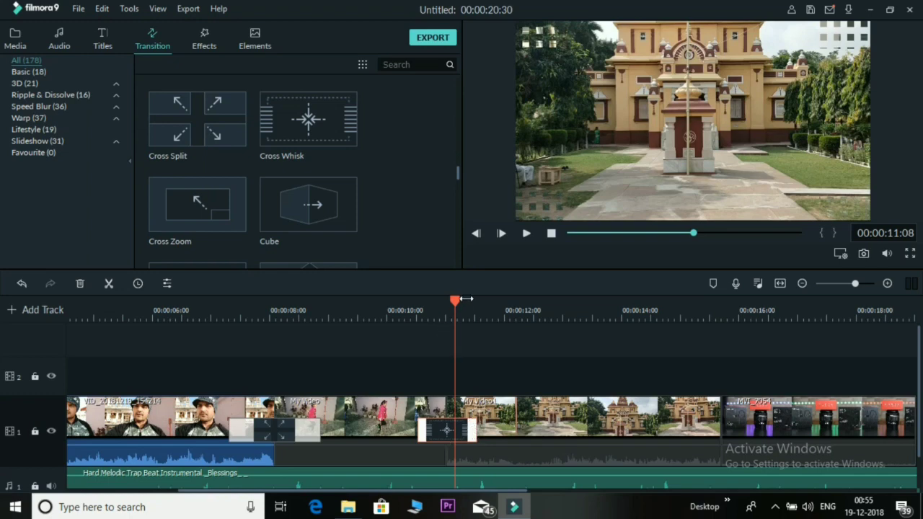
left_click_drag(454, 300, 410, 312)
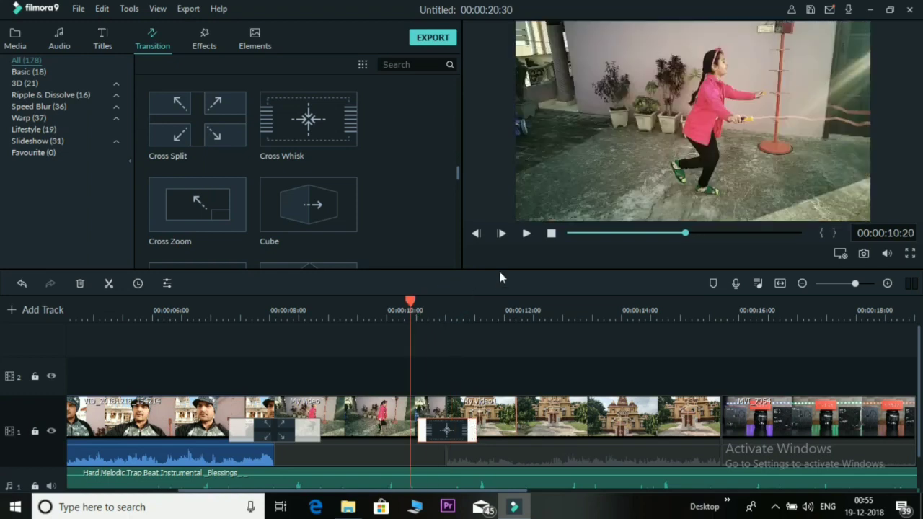
- Preview the Cross Whisk transition and lengthen it over the cut between My Video and My Video1
left_click(526, 233)
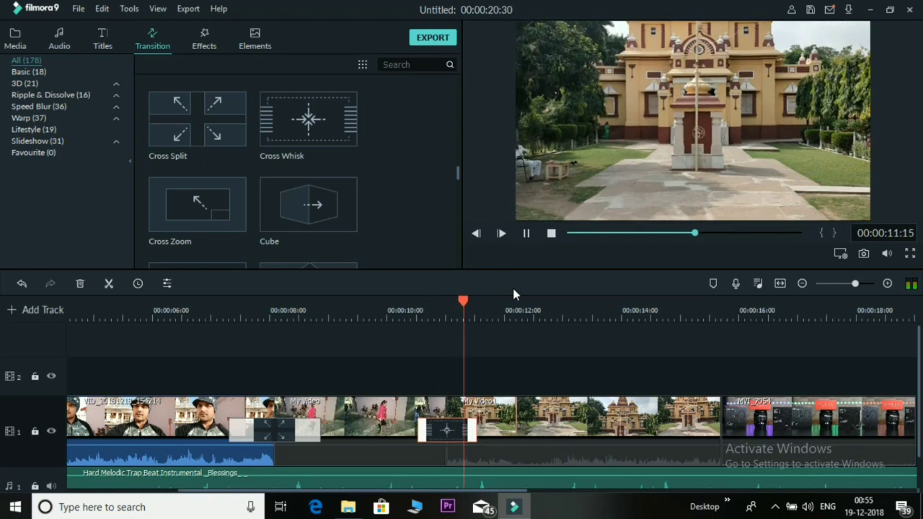
left_click(527, 233)
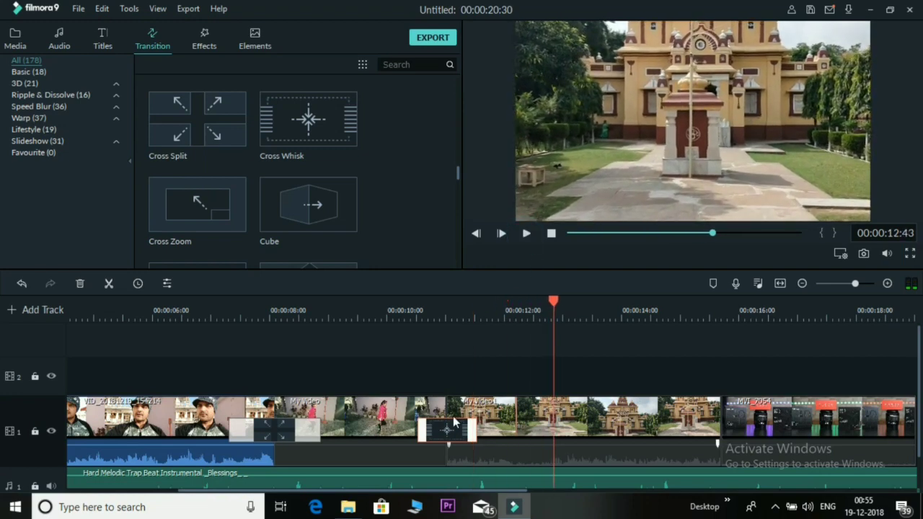
left_click_drag(476, 430, 498, 429)
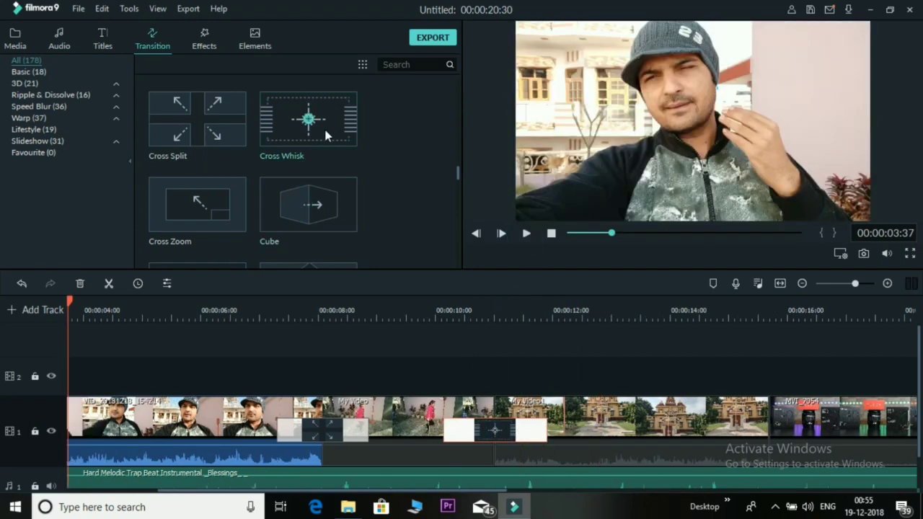
- Browse the effects library's filter categories, including Shake, Faux Film, Background Blur, Lomography, Sepia Tone, Material and Instagram-Like
left_click(203, 39)
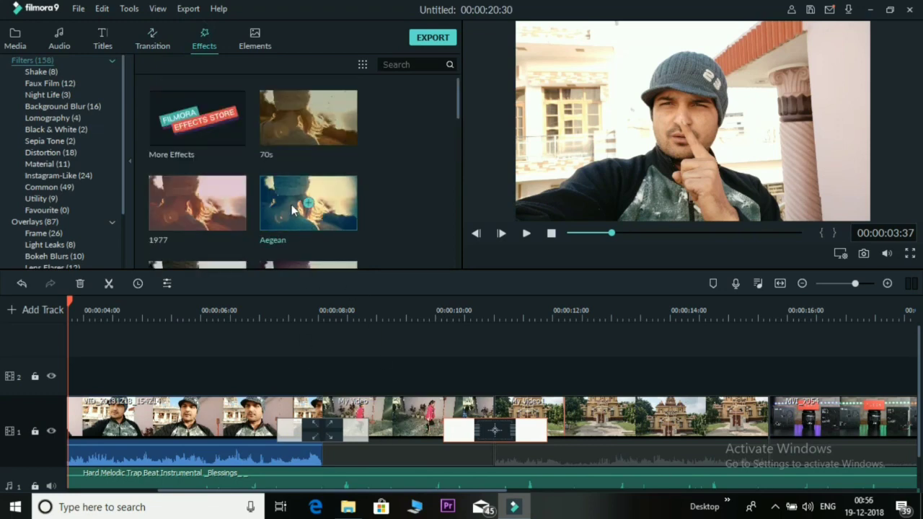
left_click(44, 72)
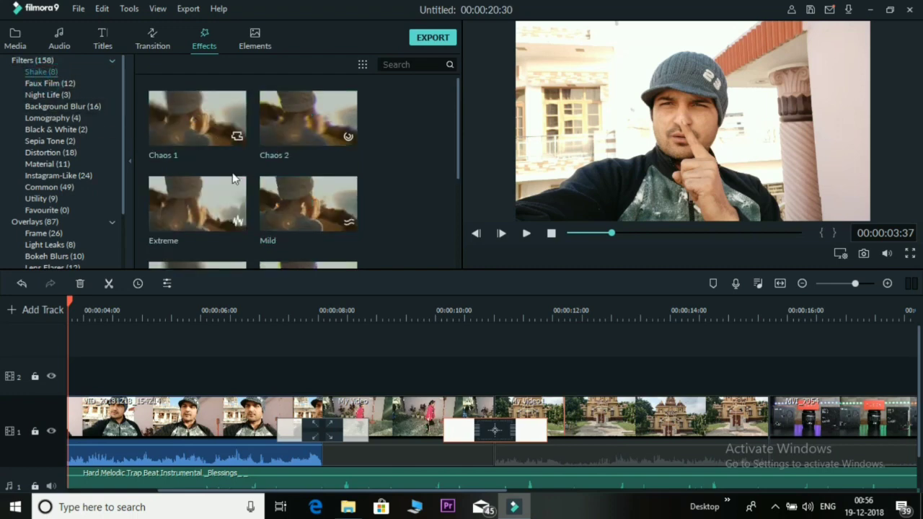
left_click(62, 85)
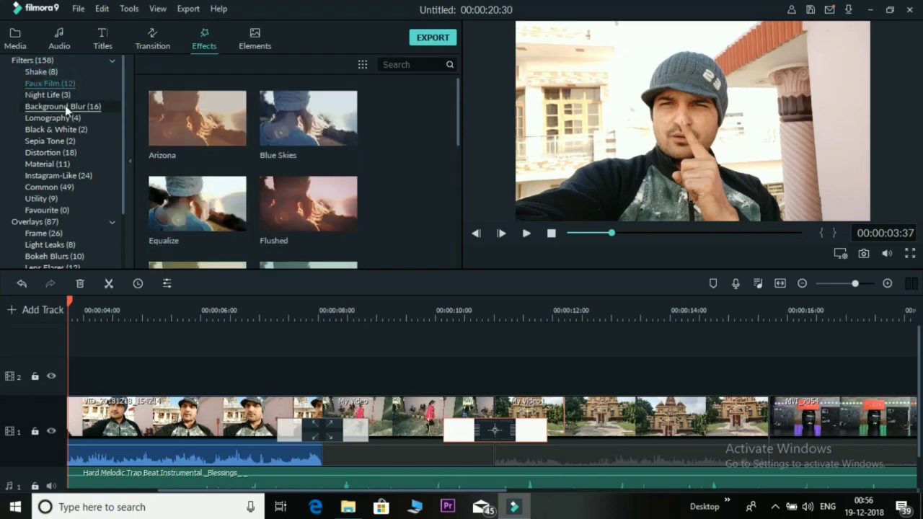
left_click(65, 106)
left_click(59, 119)
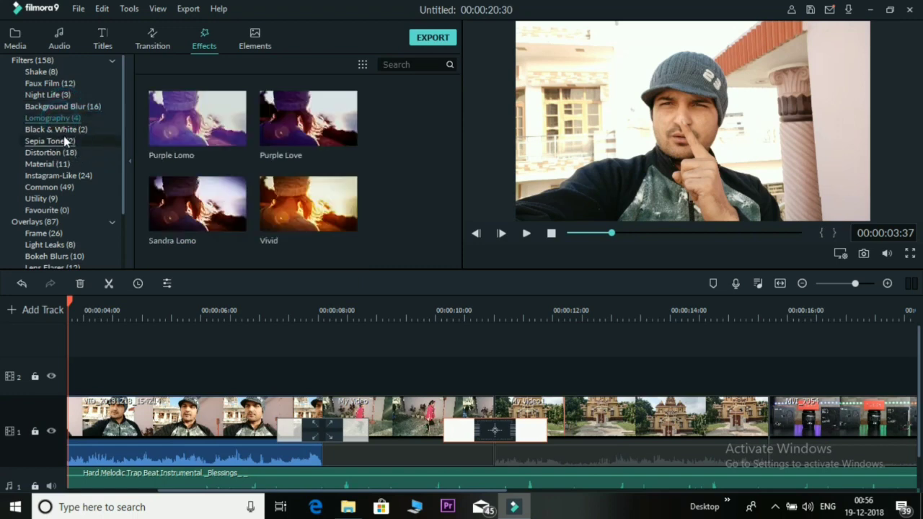
left_click(63, 137)
left_click(62, 163)
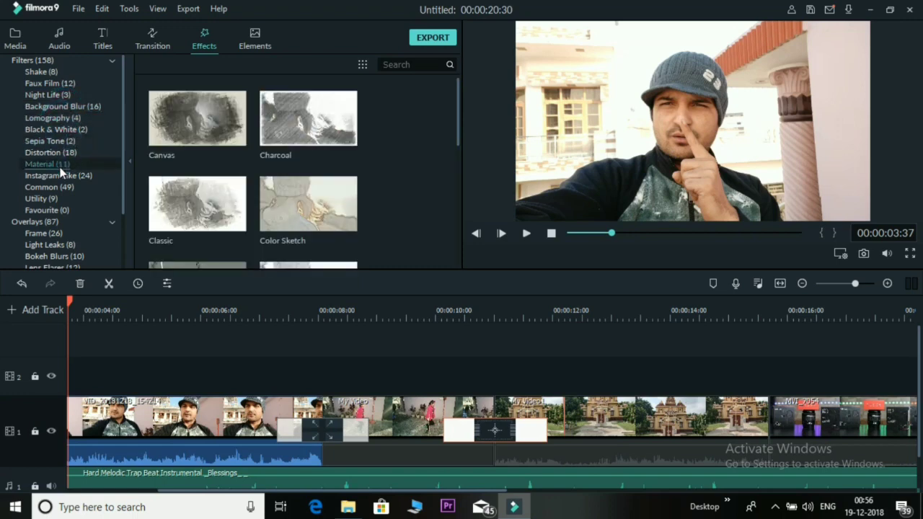
left_click(52, 177)
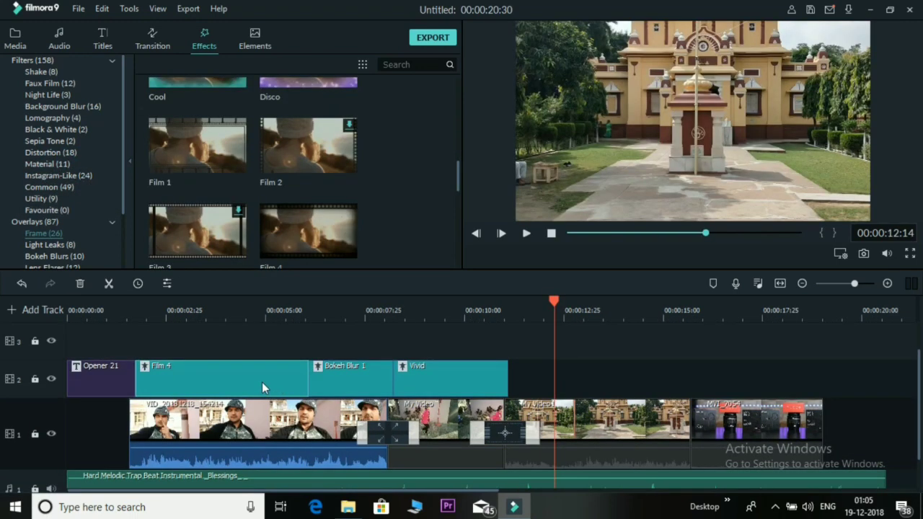
- Move the Film 4 effect up to video track 3 and extend its end to the start of the Vivid effect
left_click_drag(262, 383, 261, 353)
left_click_drag(310, 336, 393, 341)
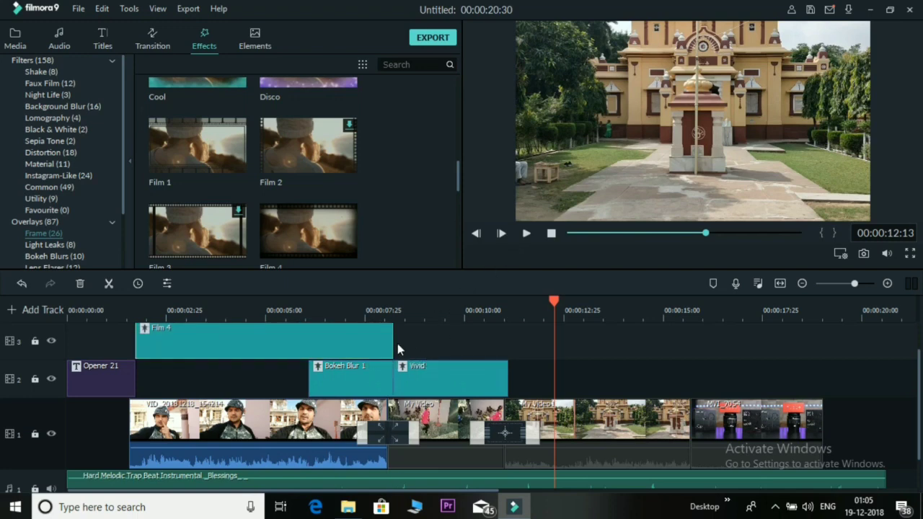
left_click_drag(393, 341, 394, 343)
- Play the timeline twice from within the Film 4 effect to preview the applied effects
left_click_drag(554, 303, 223, 303)
left_click(526, 233)
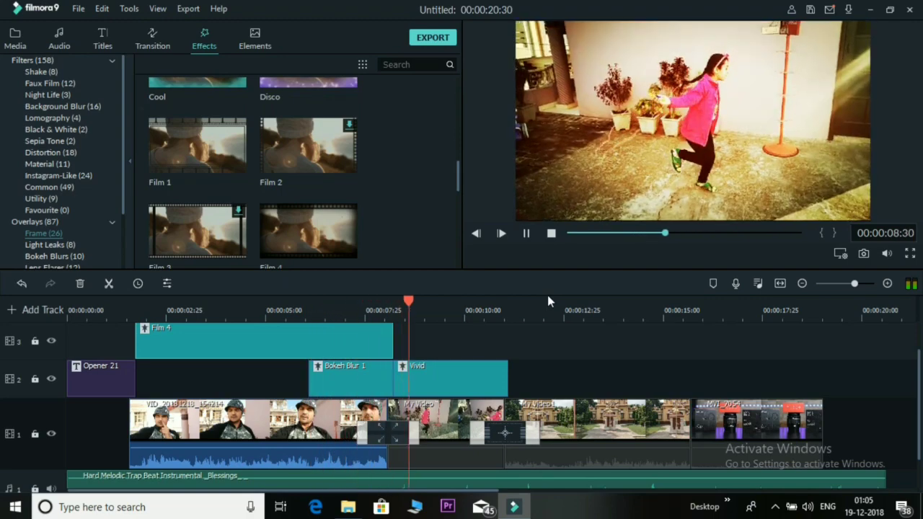
left_click(527, 233)
left_click_drag(471, 306, 242, 341)
left_click(527, 233)
left_click(524, 234)
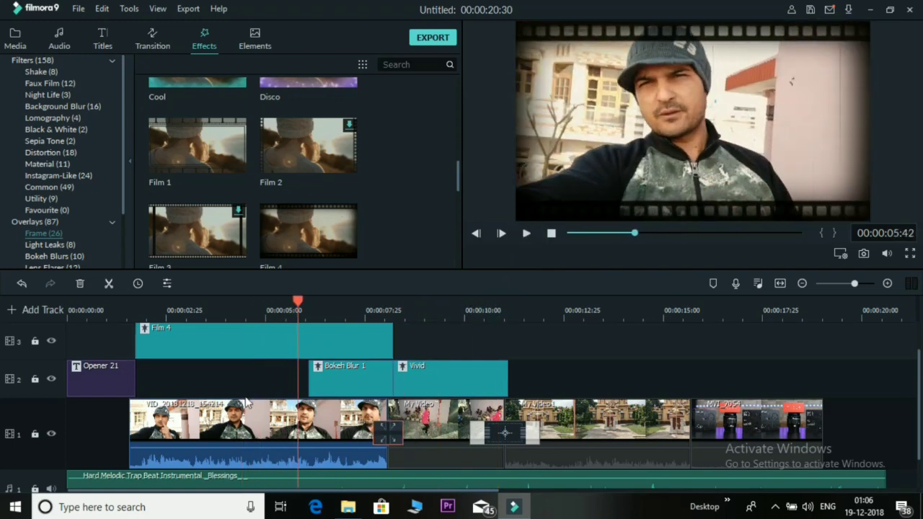
- Add Element Love 2 from the elements library to video track 2 at 00:00:16:03, above the last clip
left_click(254, 36)
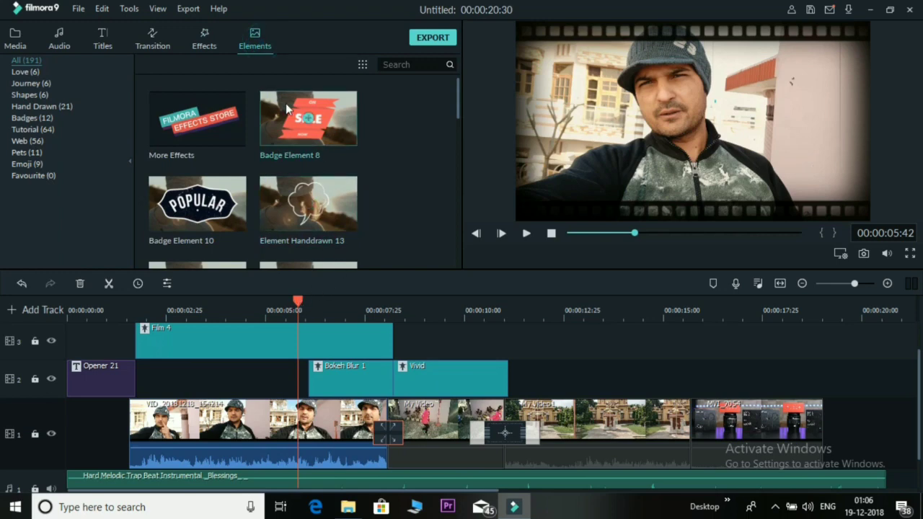
scroll(217, 180, "down", 5)
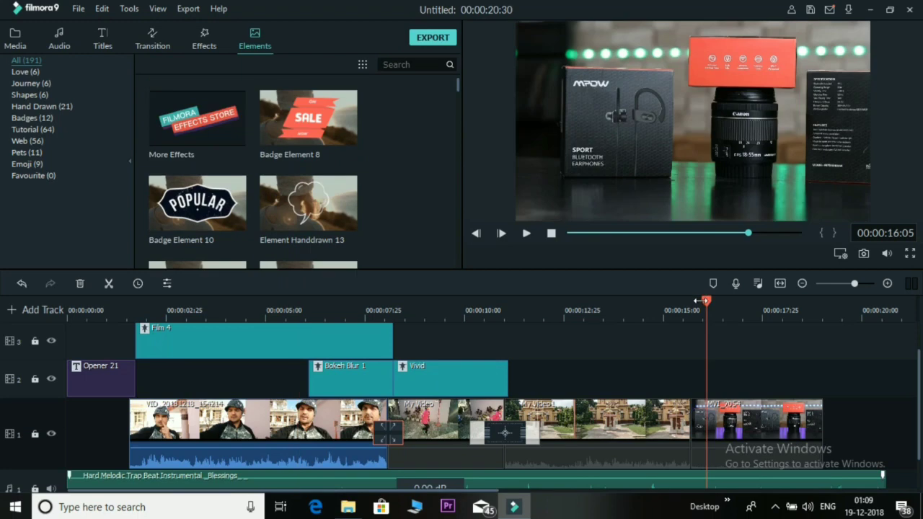
mouse_move(706, 306)
left_mouse_down()
mouse_move(681, 312)
mouse_move(705, 313)
left_mouse_up()
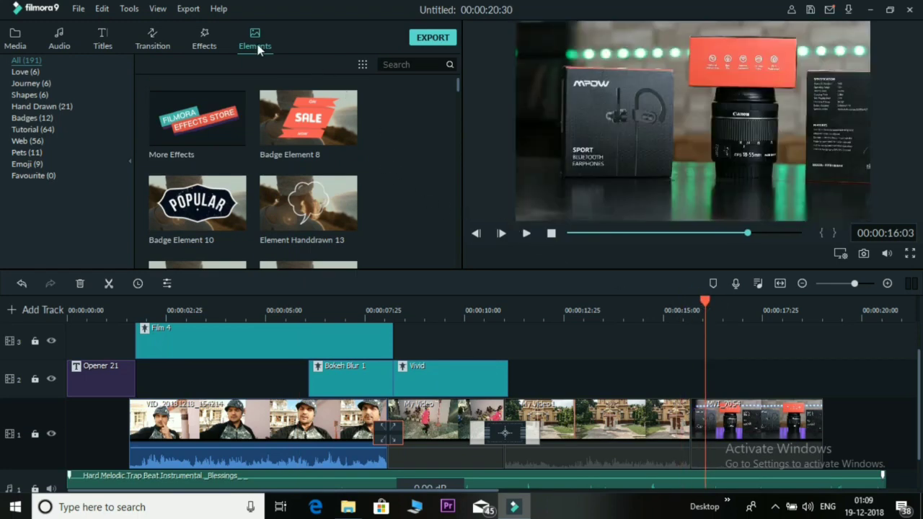
scroll(306, 124, "down", 5)
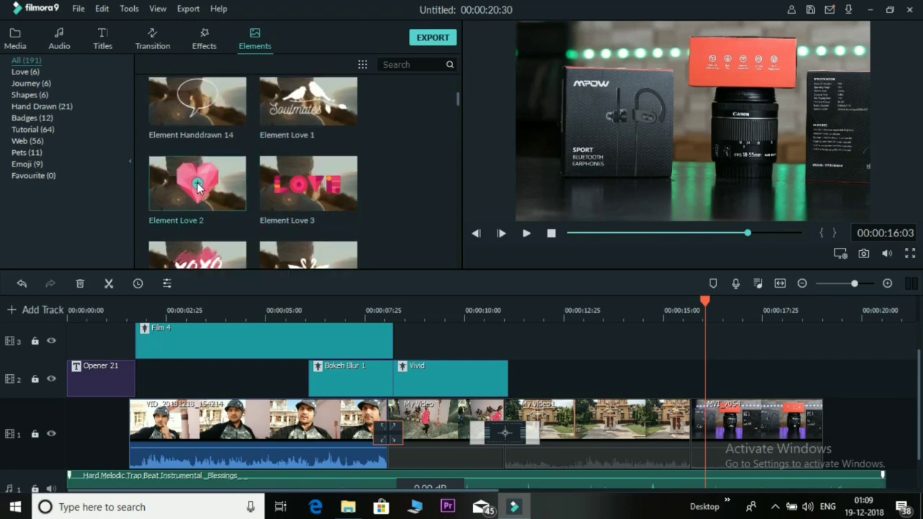
left_click(197, 185)
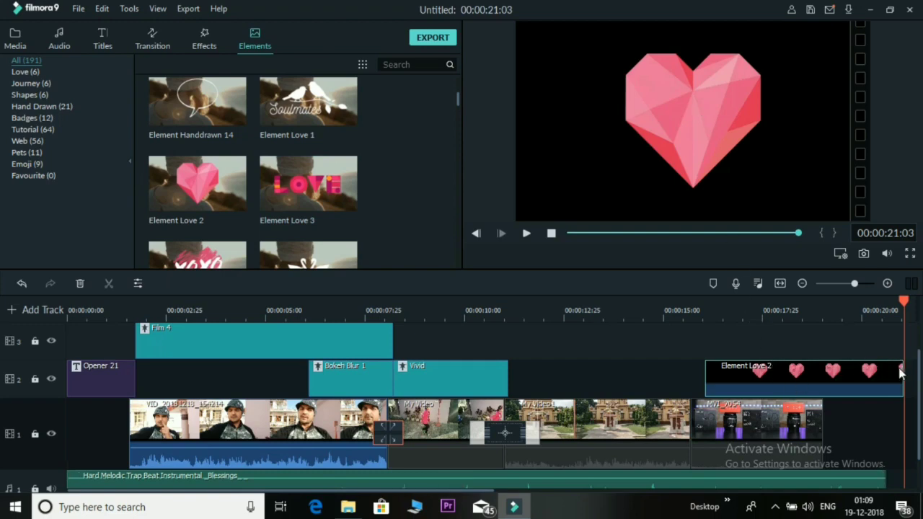
- Shorten and reposition Element Love 2 within the last clip's span, and move its heart lower and to the right in the frame
left_click_drag(838, 377, 810, 374)
left_click_drag(661, 373, 727, 377)
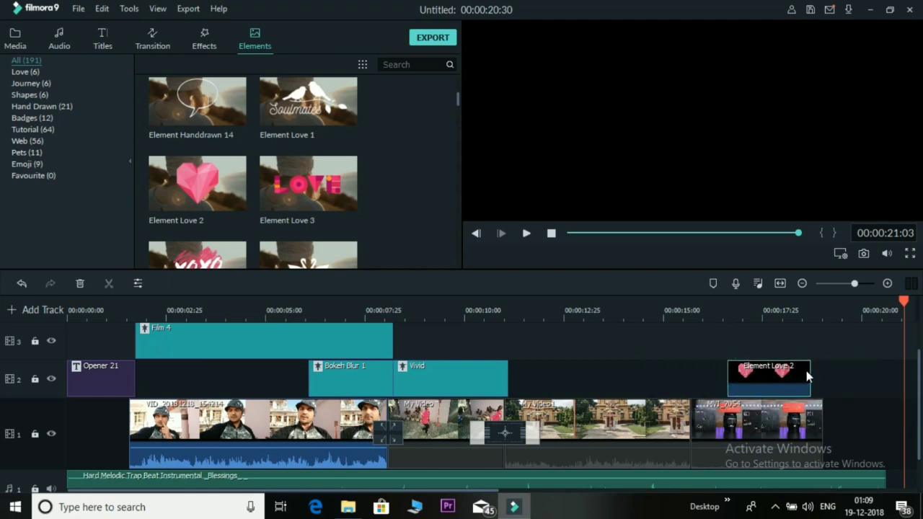
left_click_drag(811, 369, 774, 371)
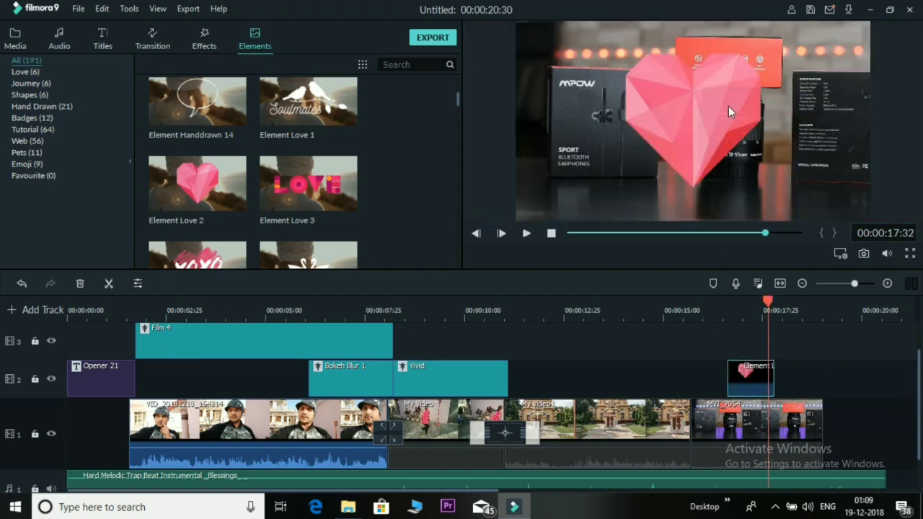
left_click_drag(731, 127, 747, 167)
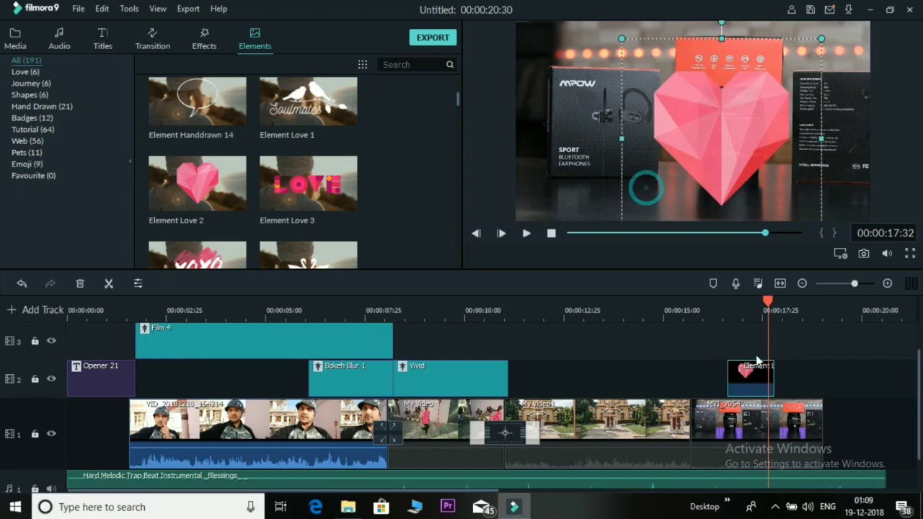
- Play the timeline from the start of Element Love 2 to preview the heart over the last clip
left_click_drag(770, 304, 730, 306)
left_click(526, 233)
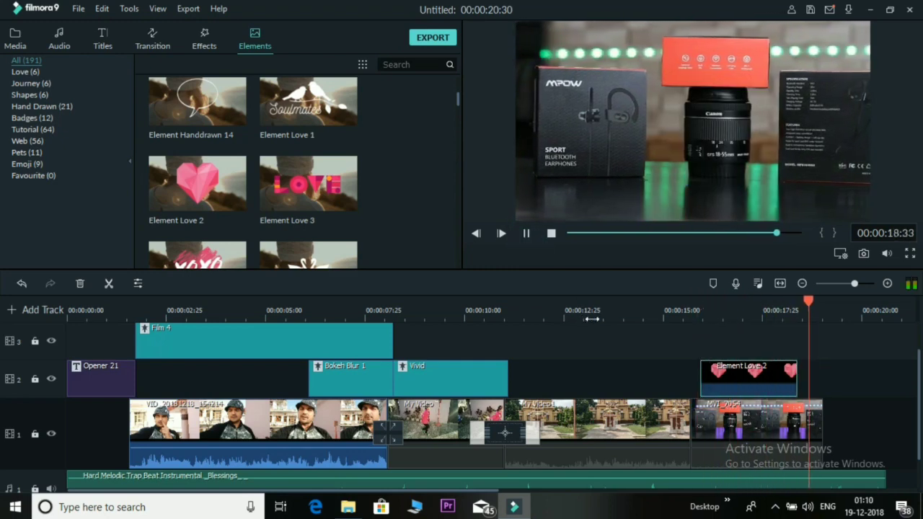
left_click(526, 233)
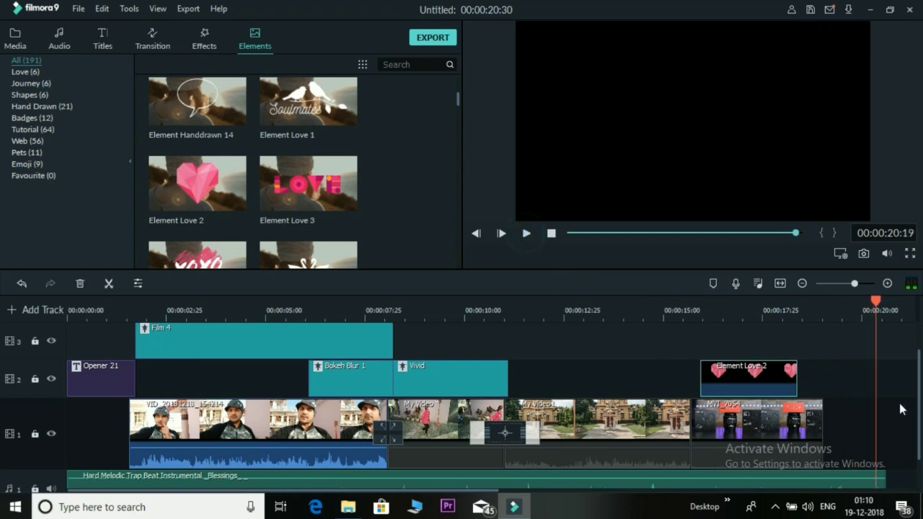
- Browse the seasonal and popular effect packs in the Filmora Effects Store, and quit the store, stopping the effects download
left_click(848, 12)
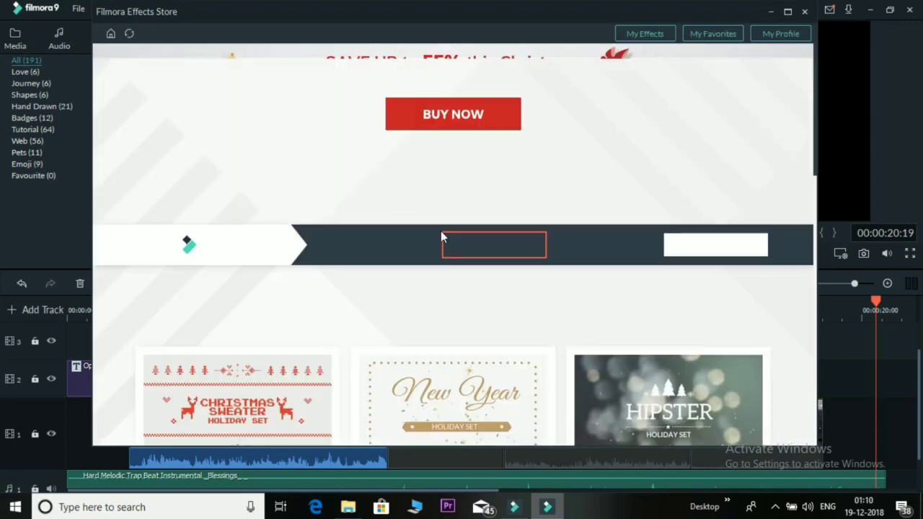
scroll(438, 196, "down", 1)
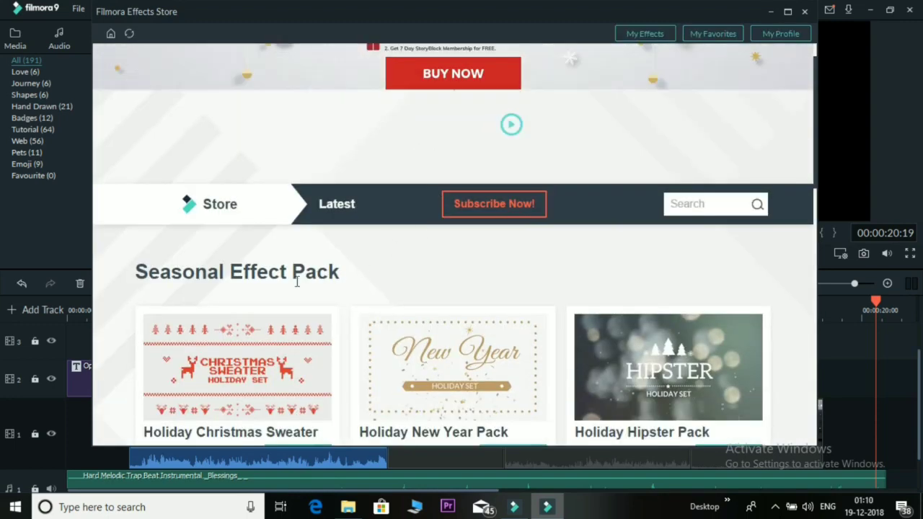
scroll(242, 313, "down", 1)
scroll(245, 316, "down", 1)
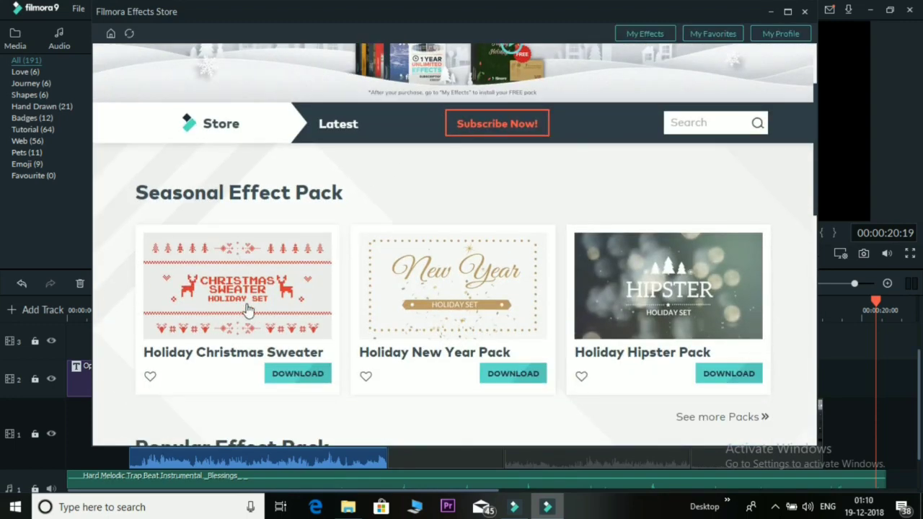
scroll(361, 304, "down", 1)
scroll(635, 248, "down", 7)
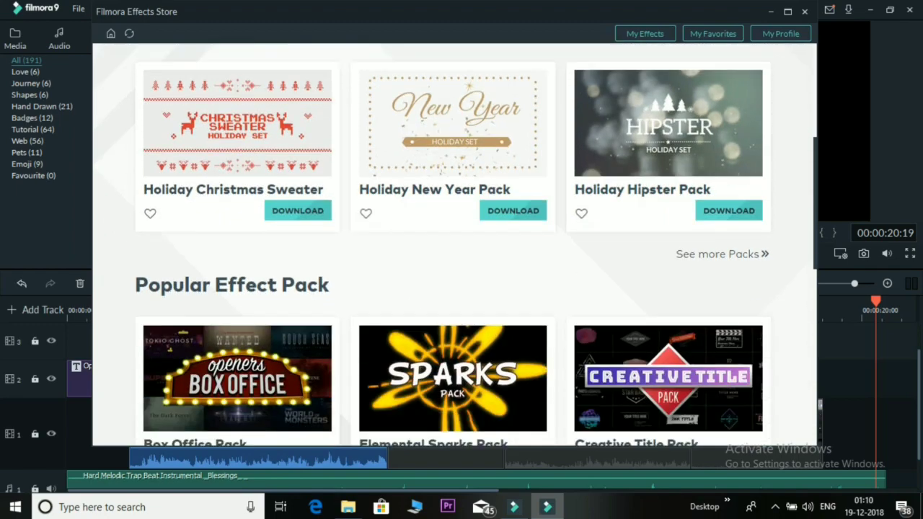
scroll(228, 309, "down", 2)
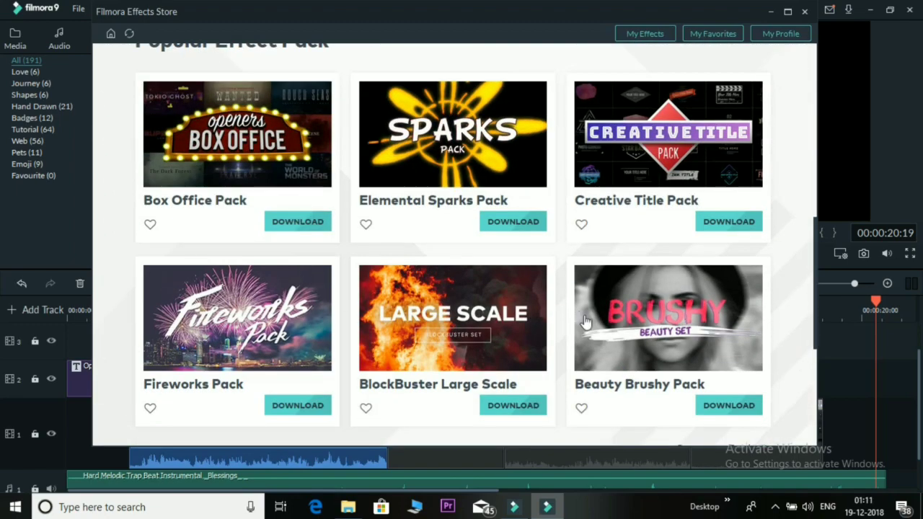
scroll(530, 309, "down", 3)
scroll(431, 264, "down", 4)
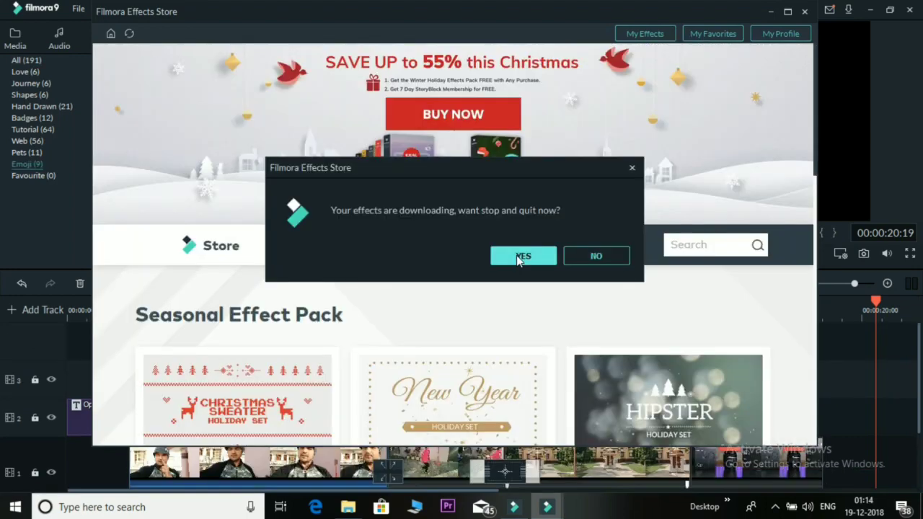
left_click(517, 261)
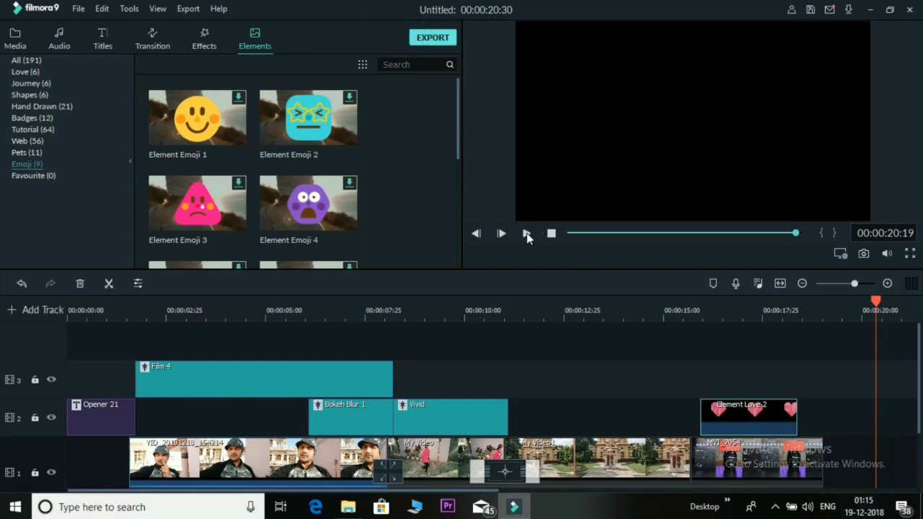
- Open the video export settings and review the YouTube, Vimeo, device and local options, ending on local MP4 export
key("ctrl+e")
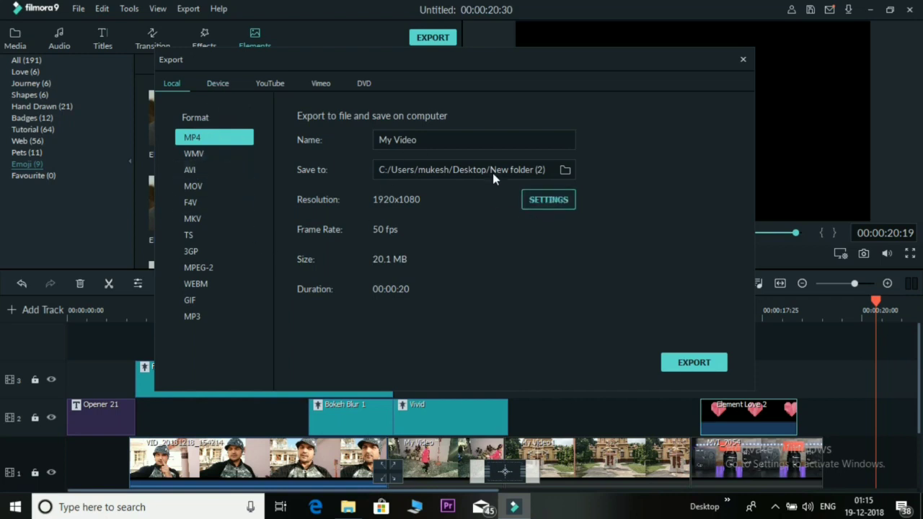
left_click(271, 84)
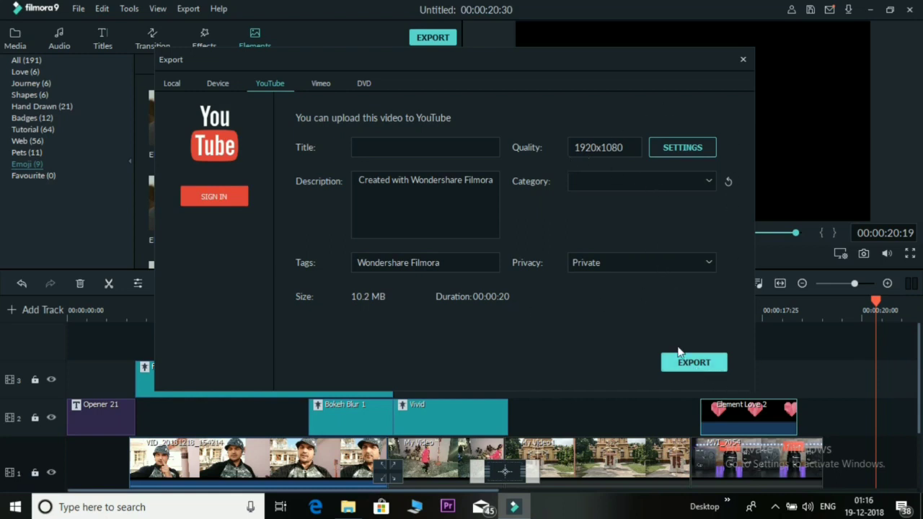
left_click(330, 86)
left_click(218, 83)
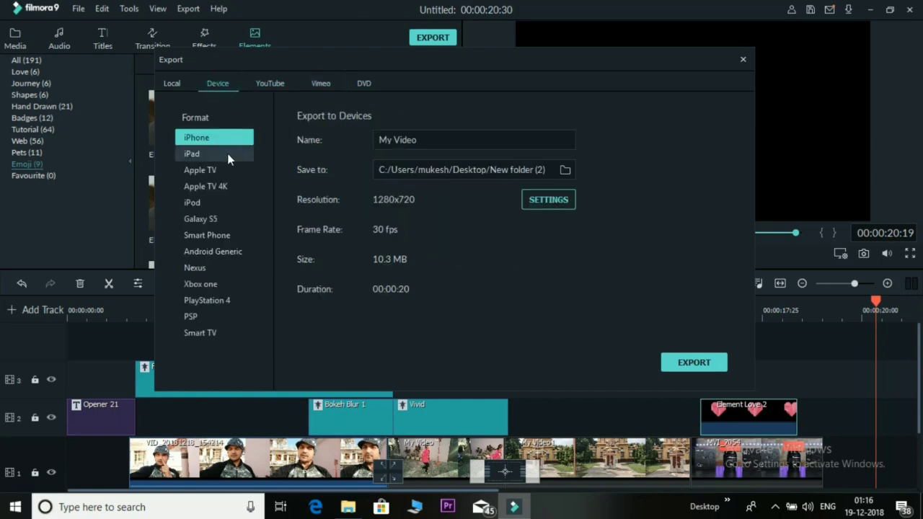
left_click(173, 84)
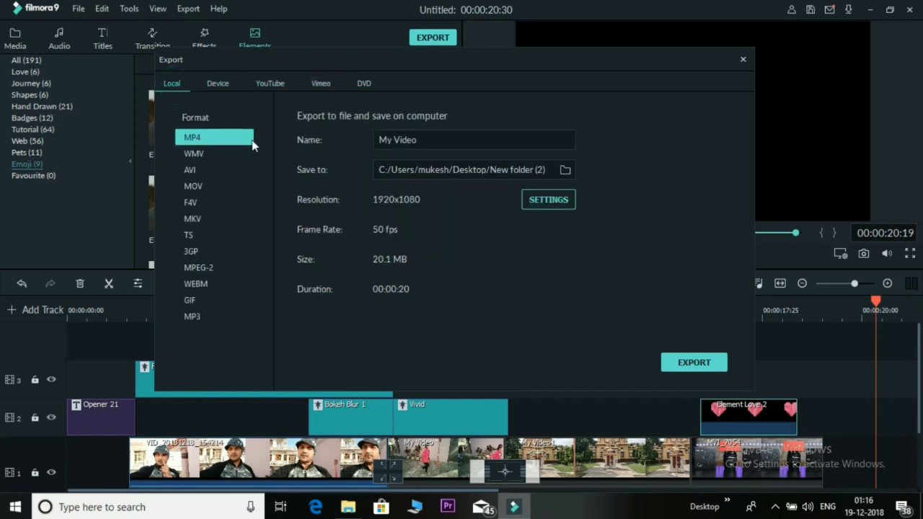
left_click(219, 84)
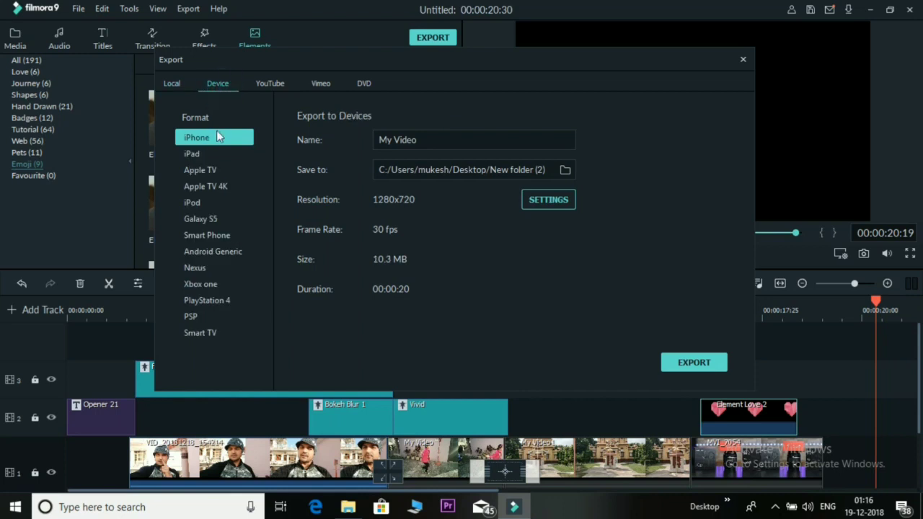
left_click(194, 154)
left_click(172, 84)
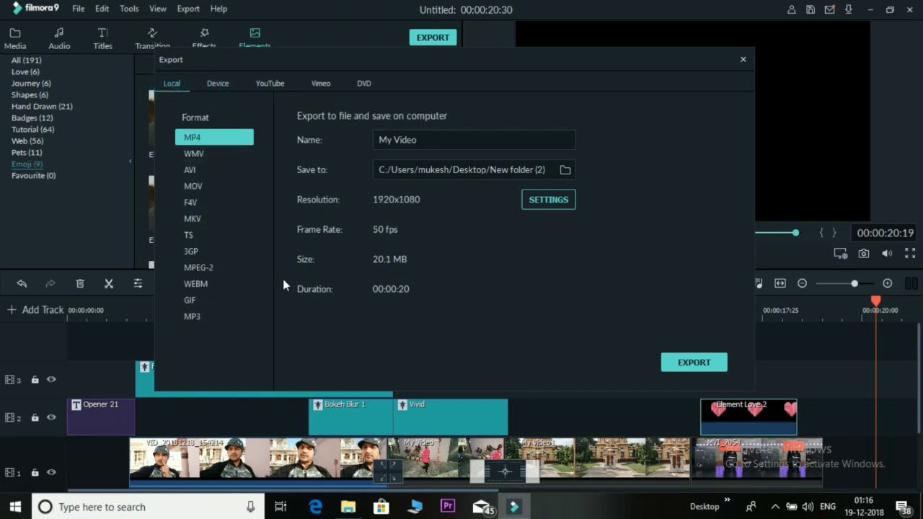
- Export the project to the computer as an MP4 named My Video, and play the exported file from its destination folder
left_click(684, 364)
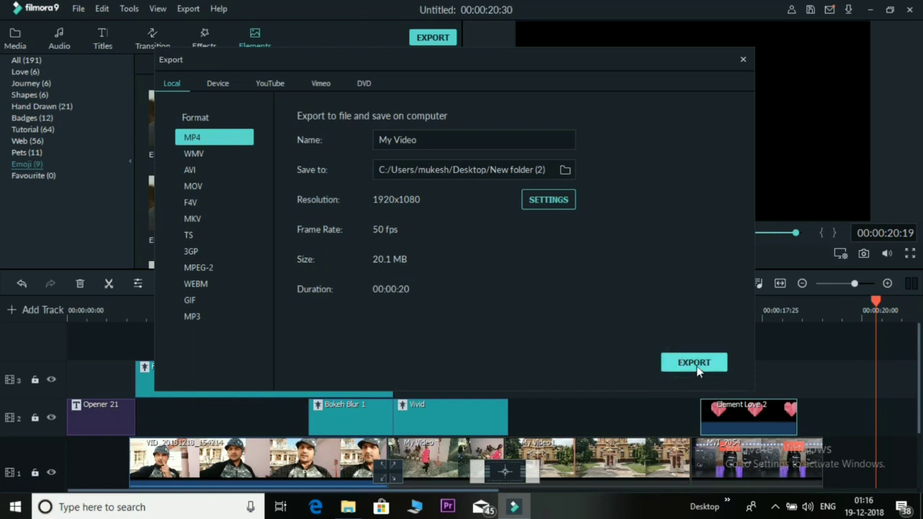
left_click(694, 364)
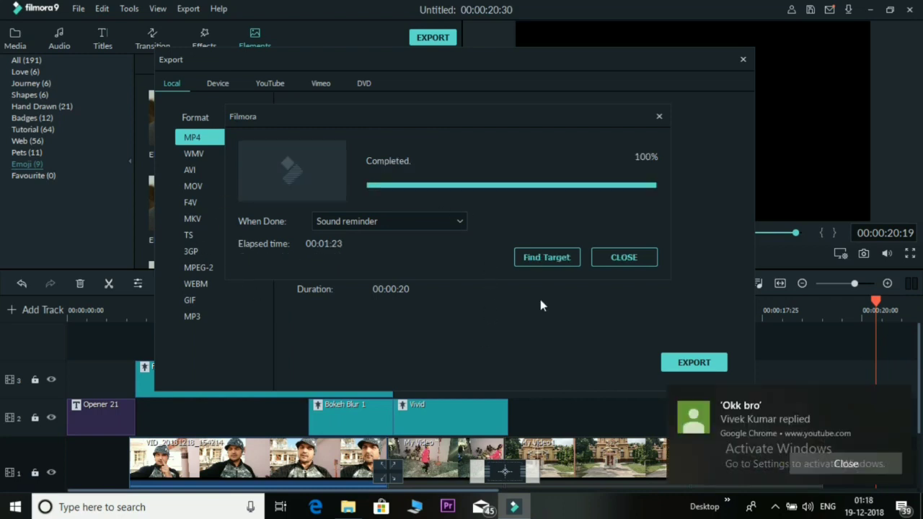
left_click(559, 259)
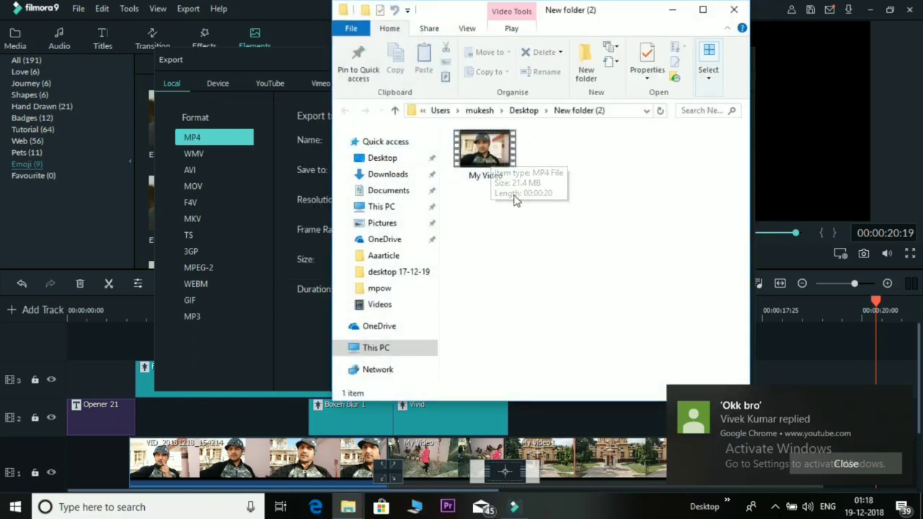
double_click(490, 166)
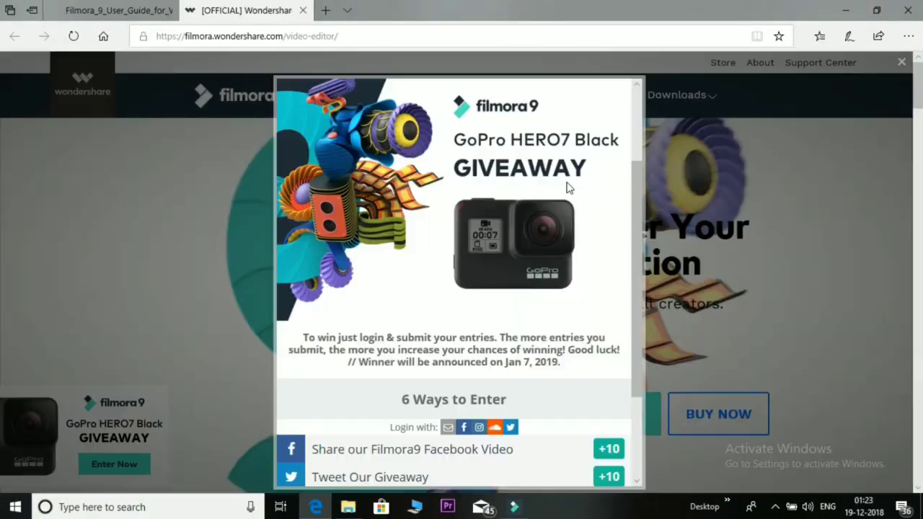
- Switch to Microsoft Edge and examine the ways to enter the GoPro HERO7 Black giveaway on the Filmora9 website
scroll(410, 295, "down", 1)
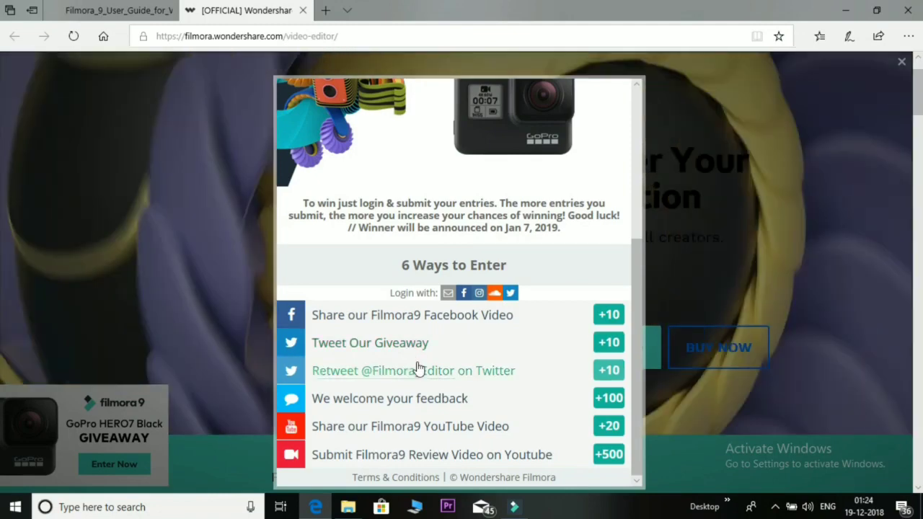
mouse_move(431, 379)
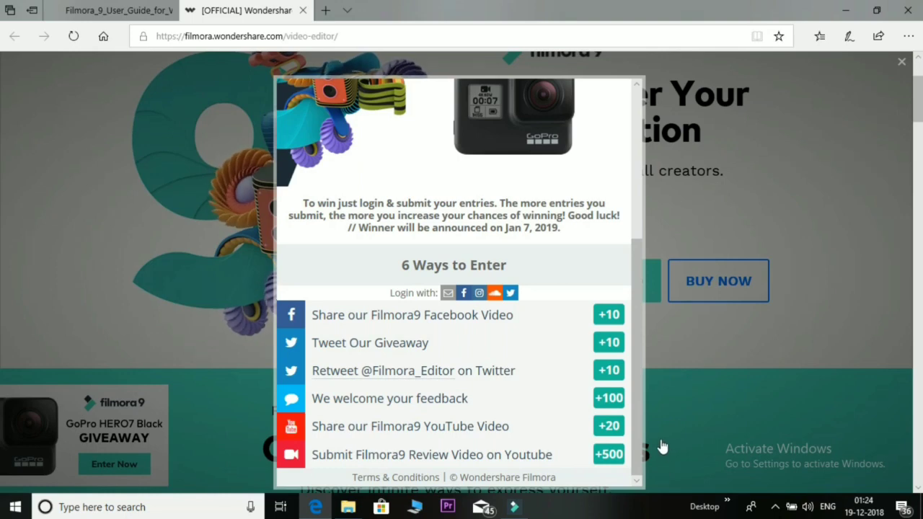
scroll(637, 432, "down", 1)
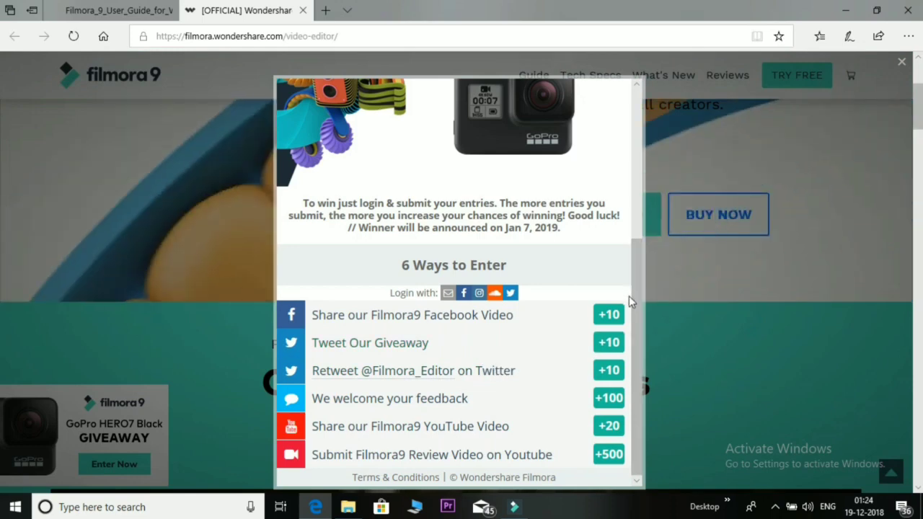
scroll(652, 417, "down", 2)
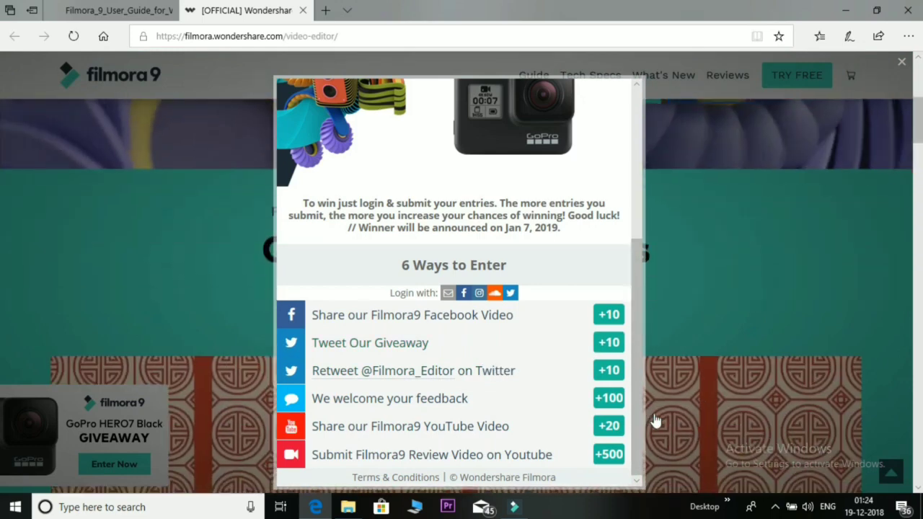